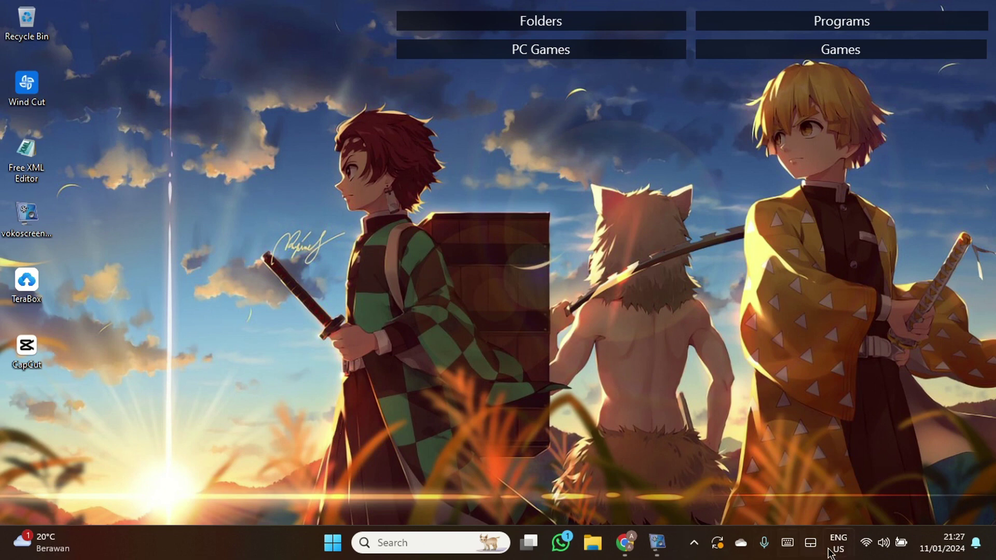
- Turn off the computer's Wi-Fi and launch Cisco Packet Tracer from the desktop's Programs group
click(865, 543)
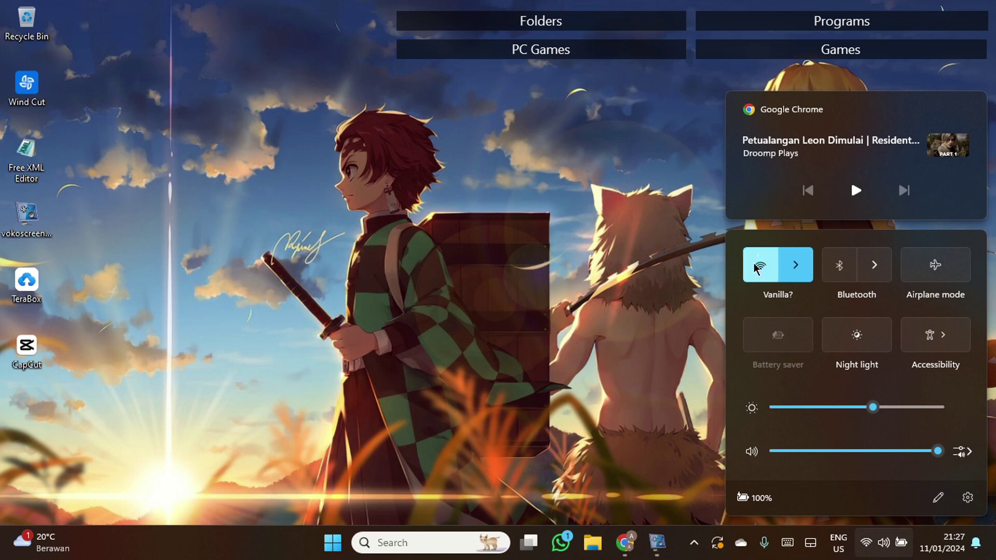
click(756, 277)
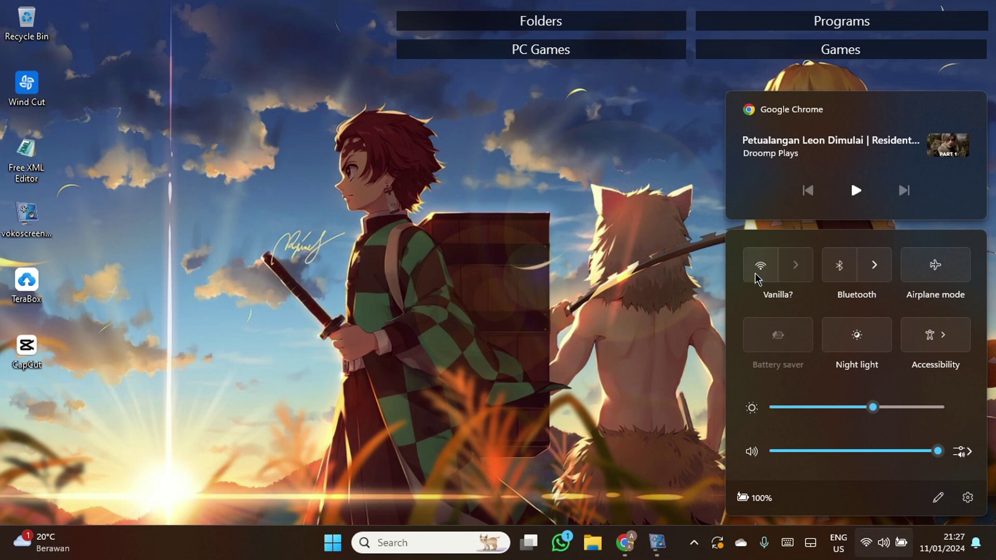
click(683, 264)
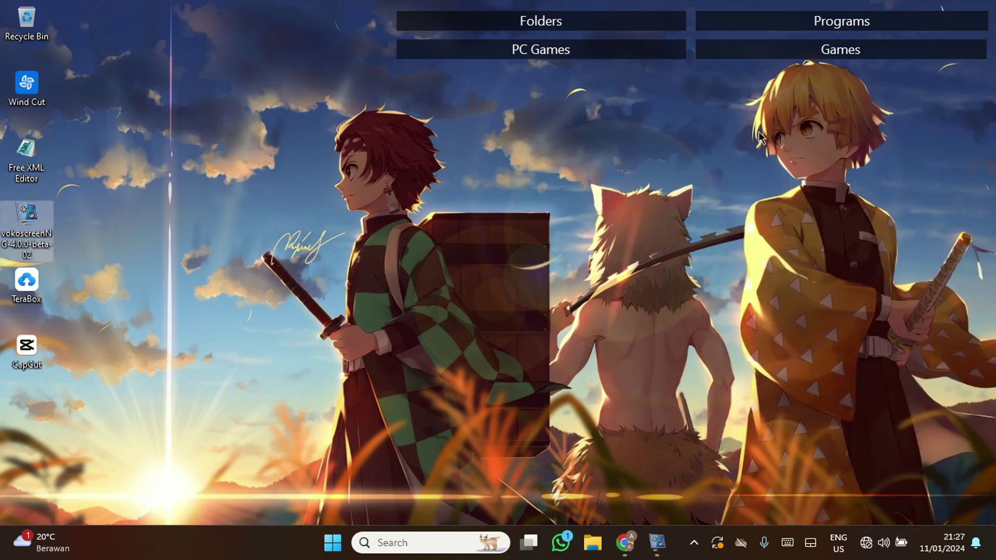
mouse_move(836, 20)
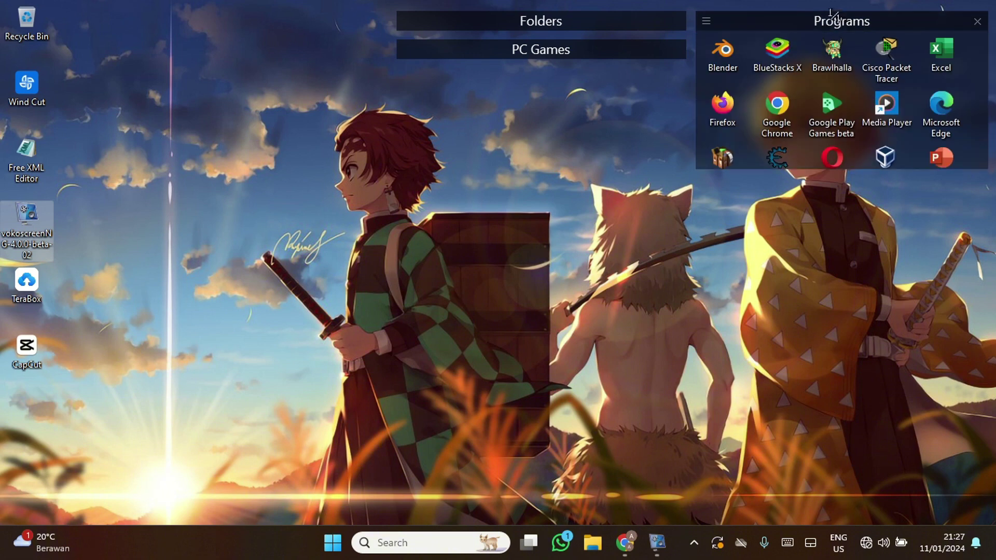
double_click(882, 52)
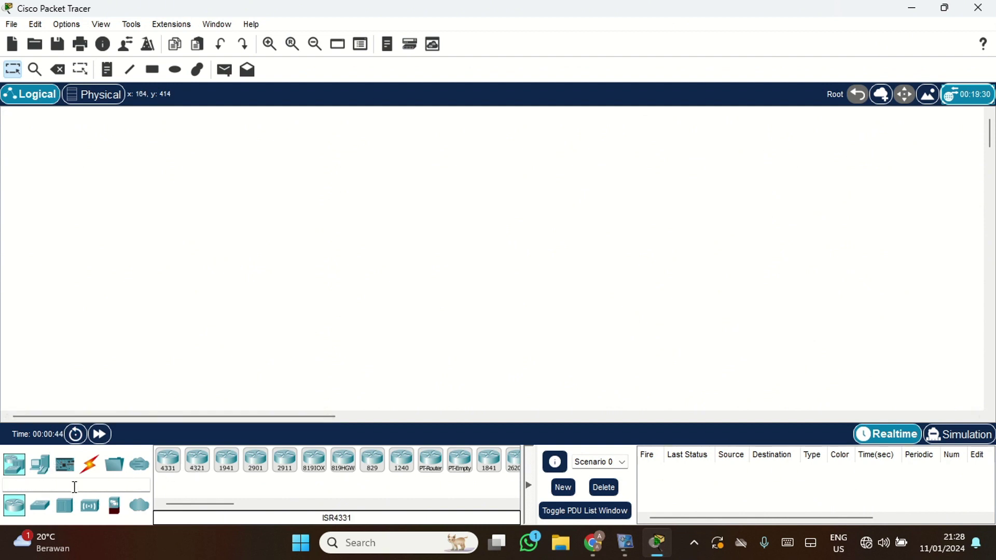
- Place a Server-PT end device in the upper middle of the empty logical workspace
click(35, 464)
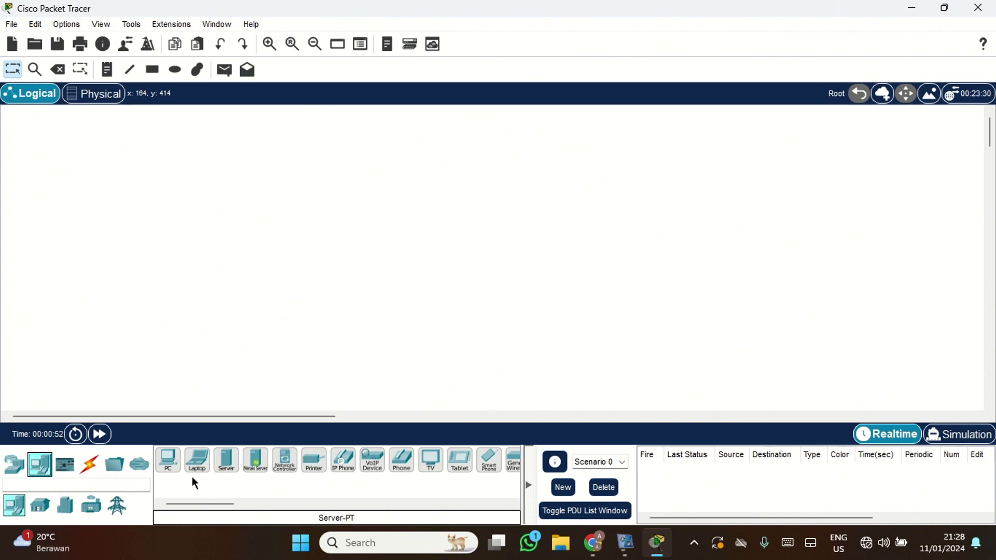
click(228, 470)
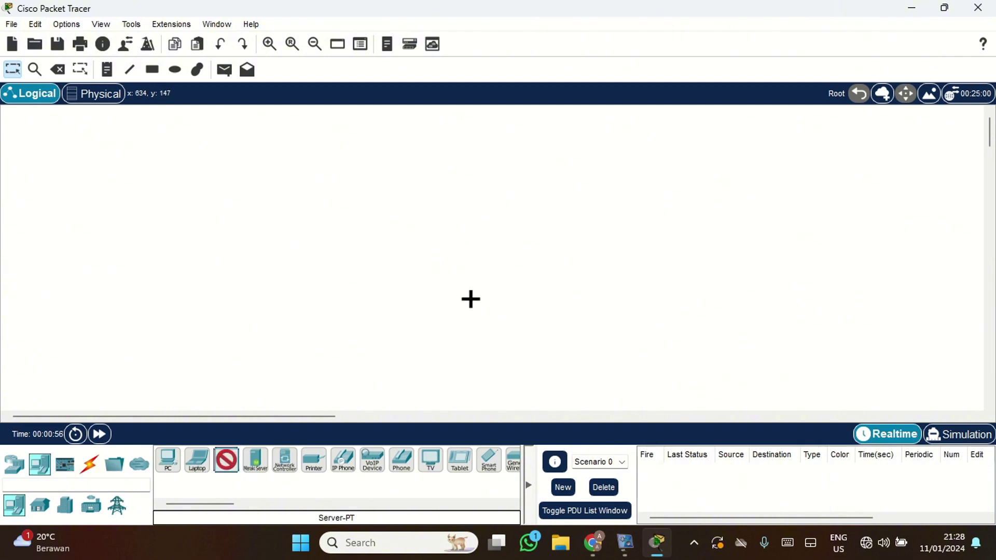
click(462, 191)
mouse_move(462, 220)
mouse_down()
mouse_move(465, 200)
mouse_move(469, 207)
mouse_up()
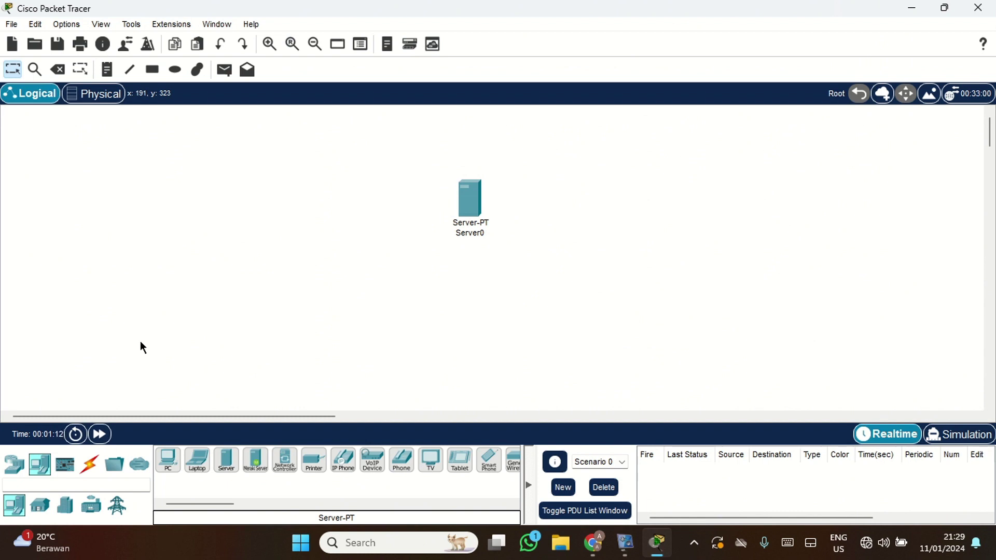
- Add a Central-Office-Server from the wireless devices and position it to the left of the Server-PT
click(14, 474)
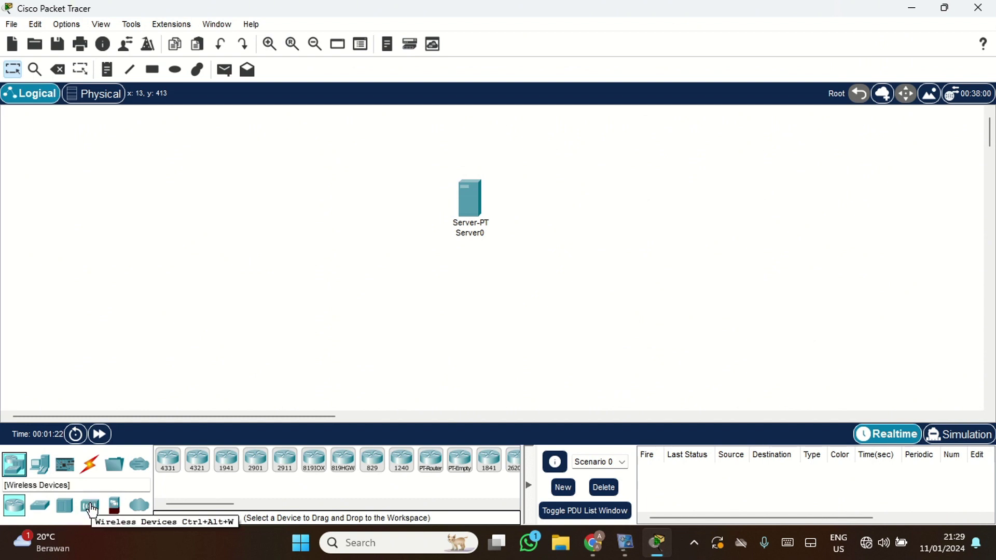
click(90, 506)
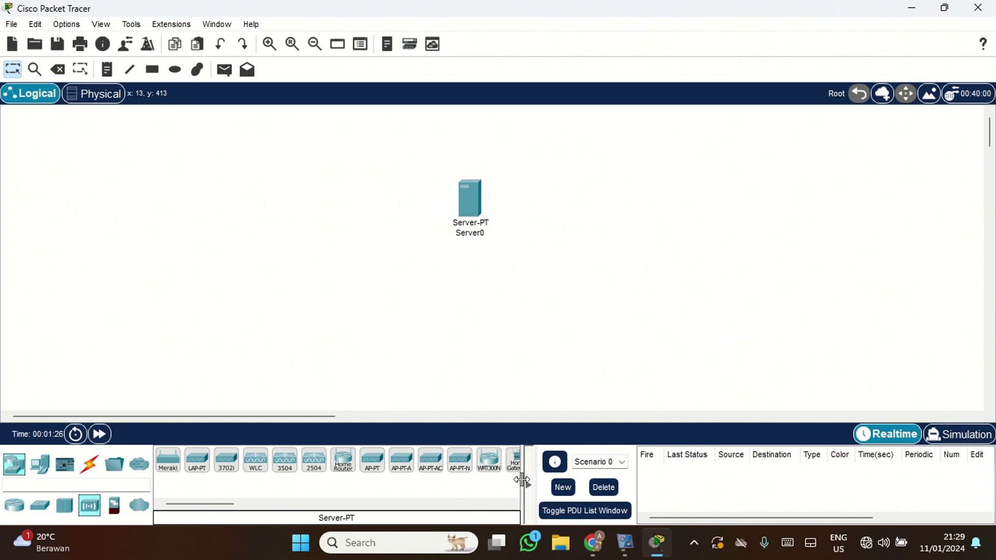
drag(521, 480, 625, 494)
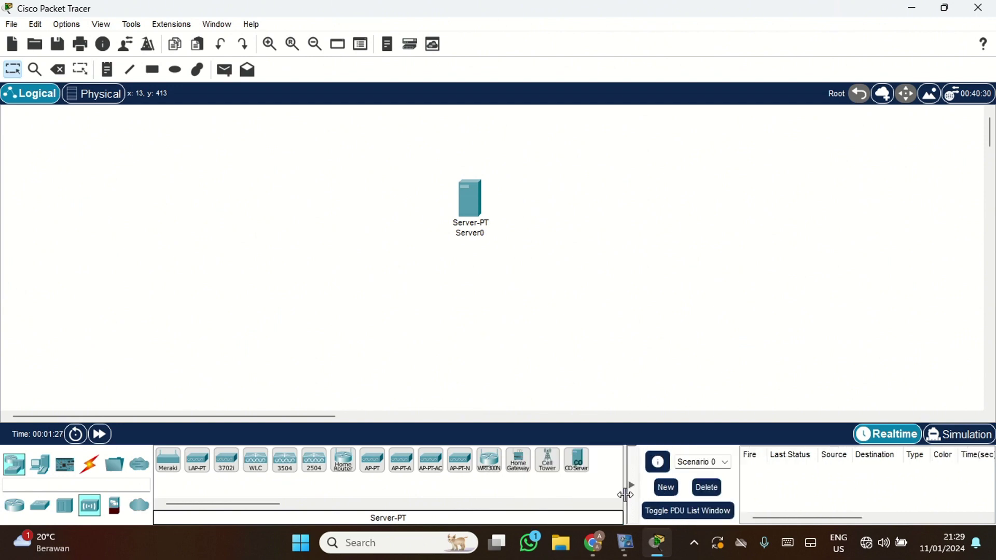
click(584, 475)
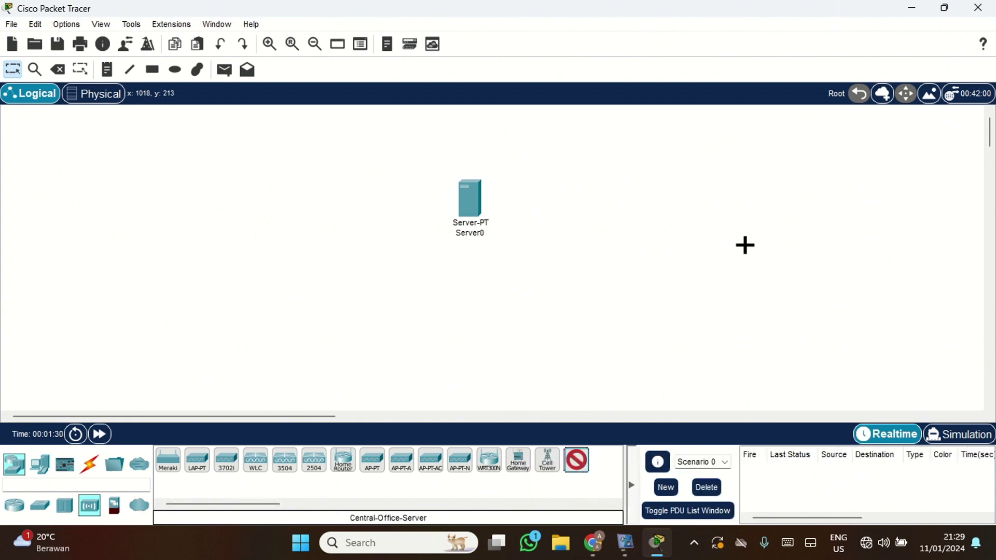
click(373, 204)
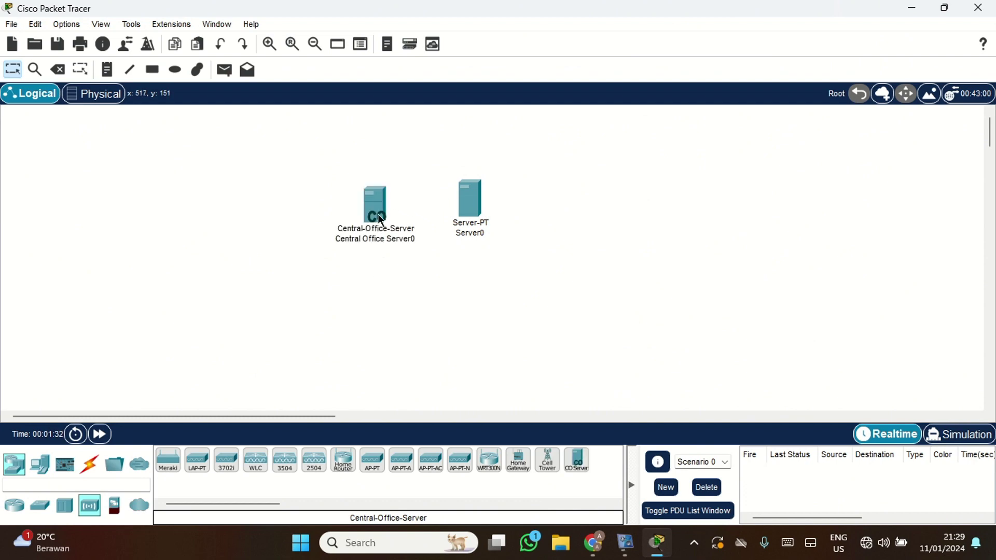
mouse_move(376, 216)
mouse_down()
mouse_move(356, 219)
mouse_move(371, 198)
mouse_up()
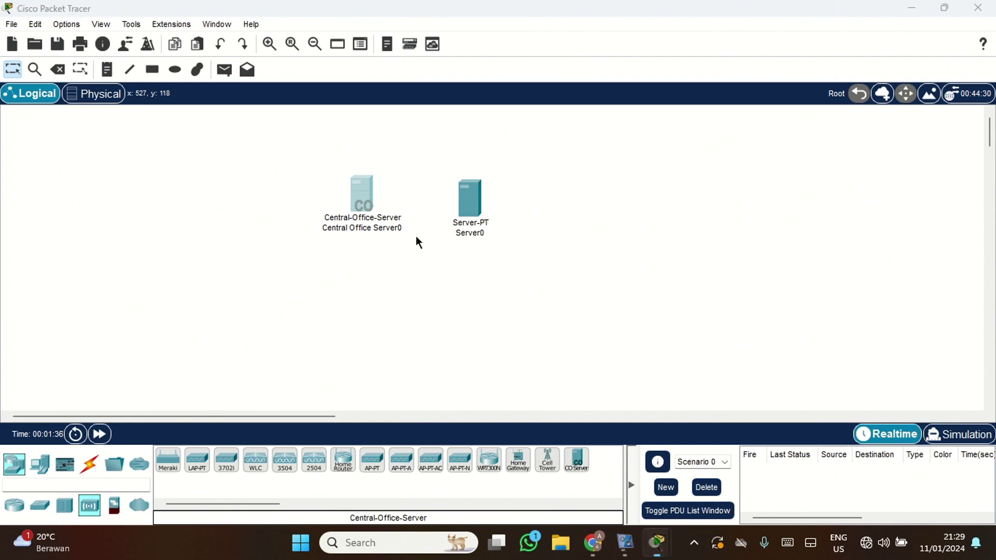
click(391, 217)
click(781, 17)
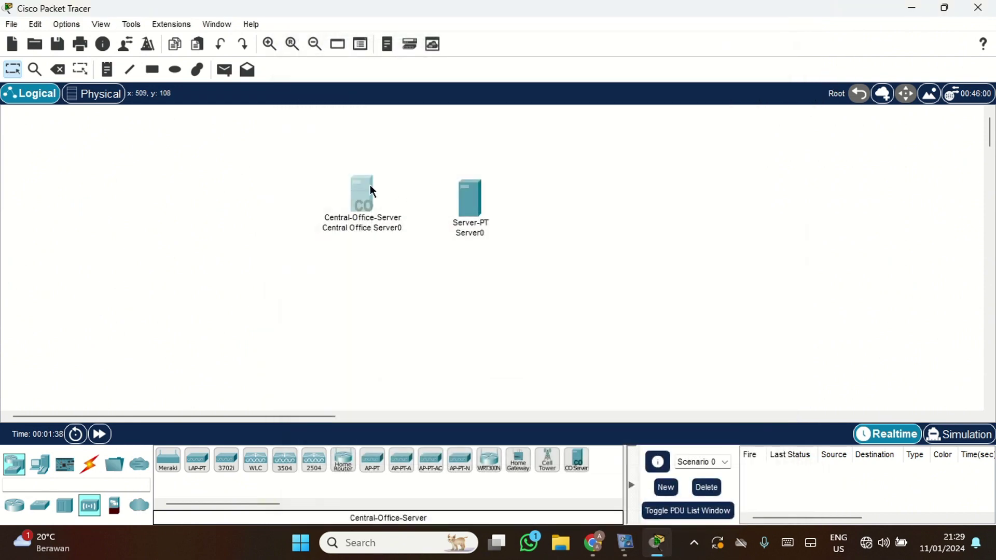
mouse_move(353, 203)
mouse_down()
mouse_move(346, 196)
mouse_move(344, 206)
mouse_up()
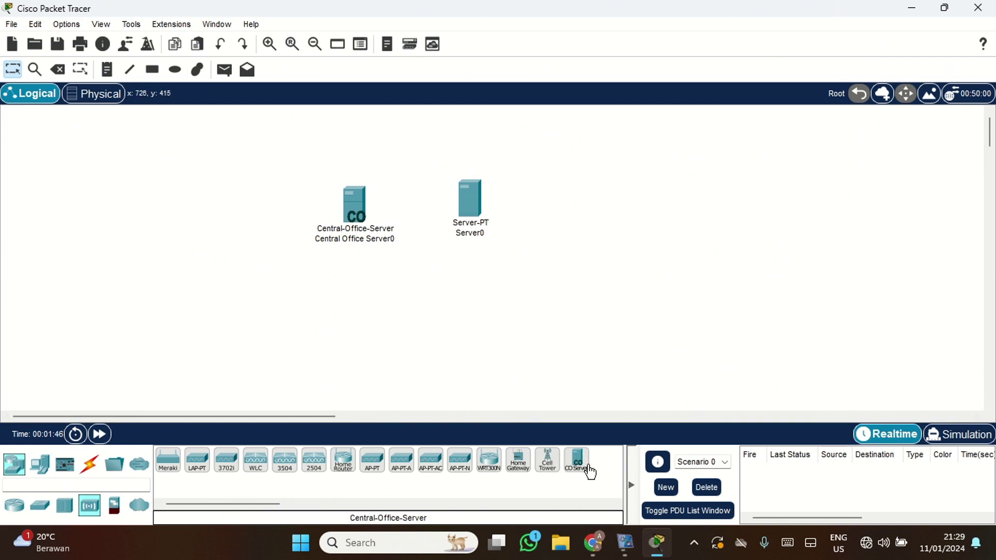
- Add a Cell-Tower to the left of the Central-Office-Server and space the three devices in one row
drag(549, 467, 206, 205)
mouse_move(342, 215)
mouse_down()
mouse_move(321, 200)
mouse_move(330, 211)
mouse_up()
drag(463, 208, 490, 209)
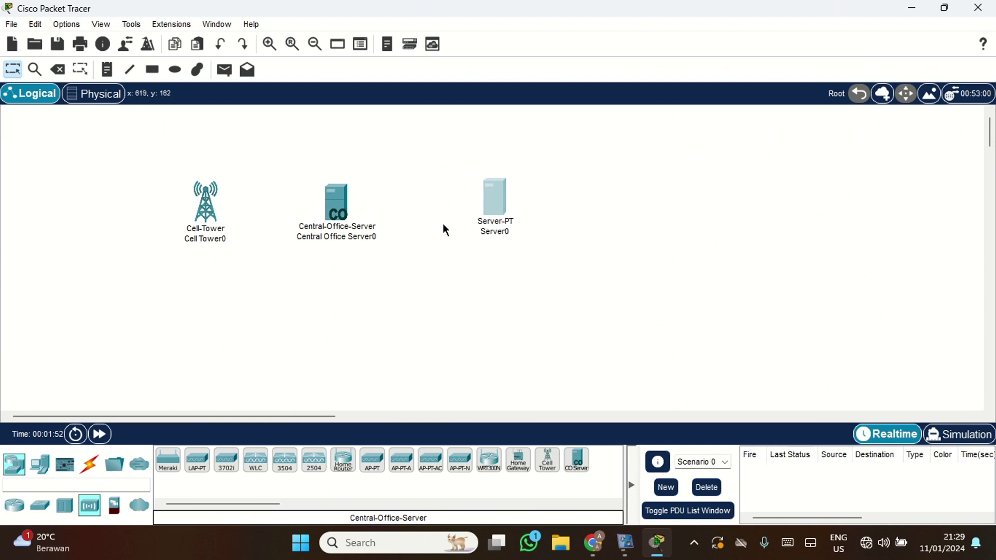
drag(354, 210, 378, 207)
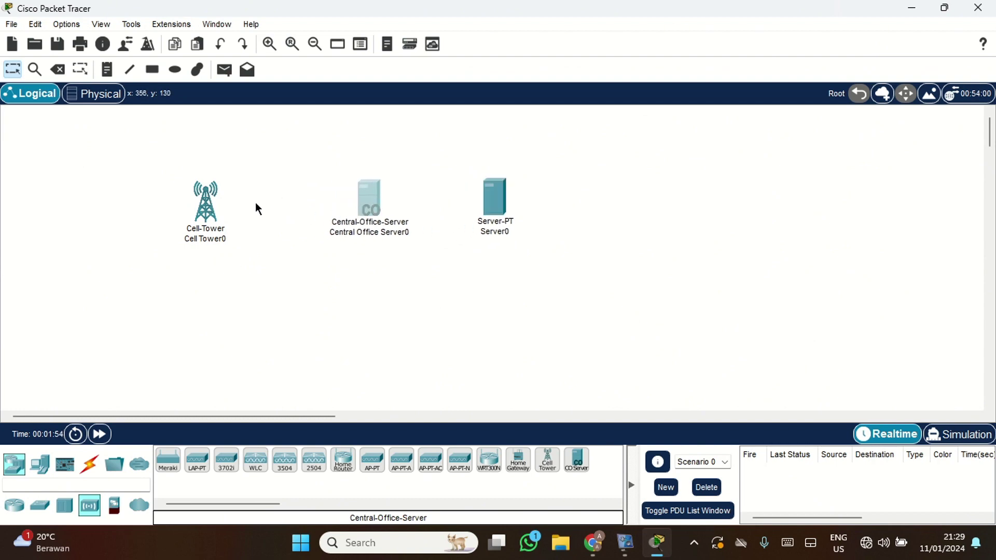
drag(210, 213, 281, 210)
- Rename the three devices as Server, Central Office Server and Cell Tower, and shift the Server slightly away from the others
click(498, 232)
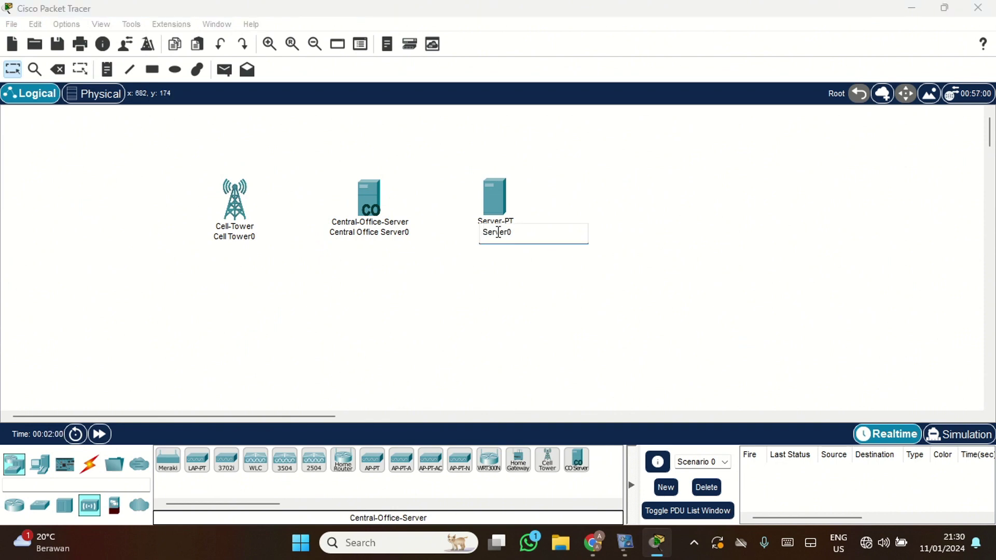
key(BackSpace)
key(Return)
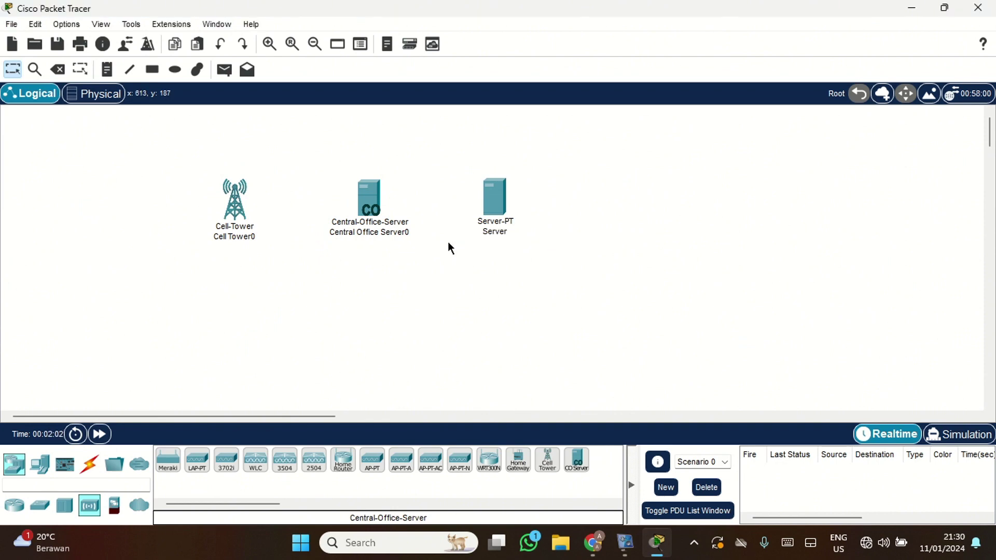
click(404, 232)
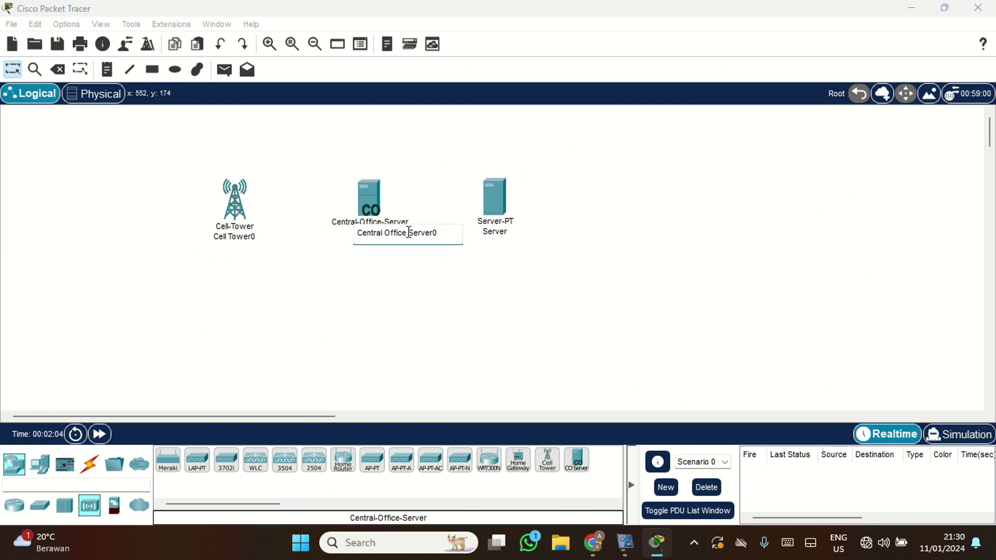
key(BackSpace)
key(Return)
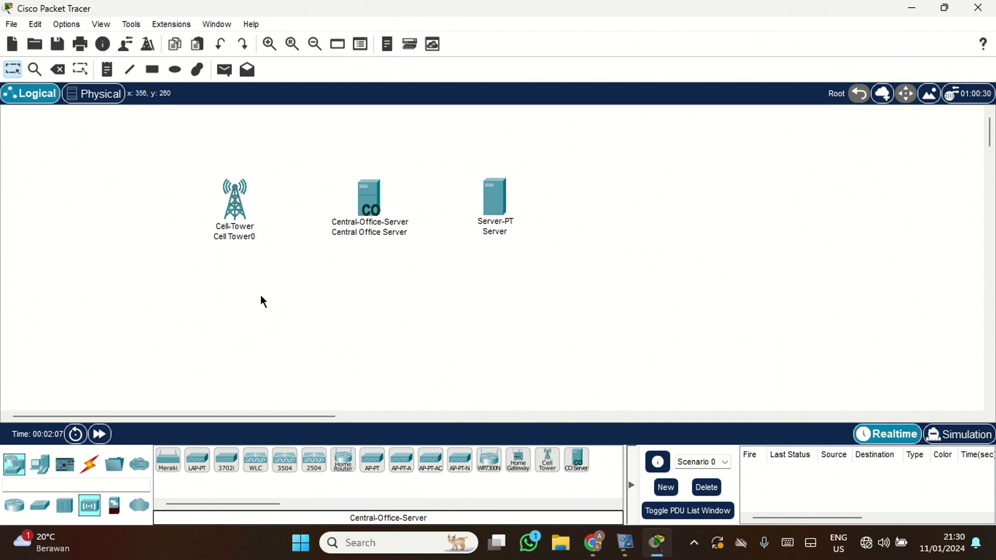
click(247, 238)
key(End)
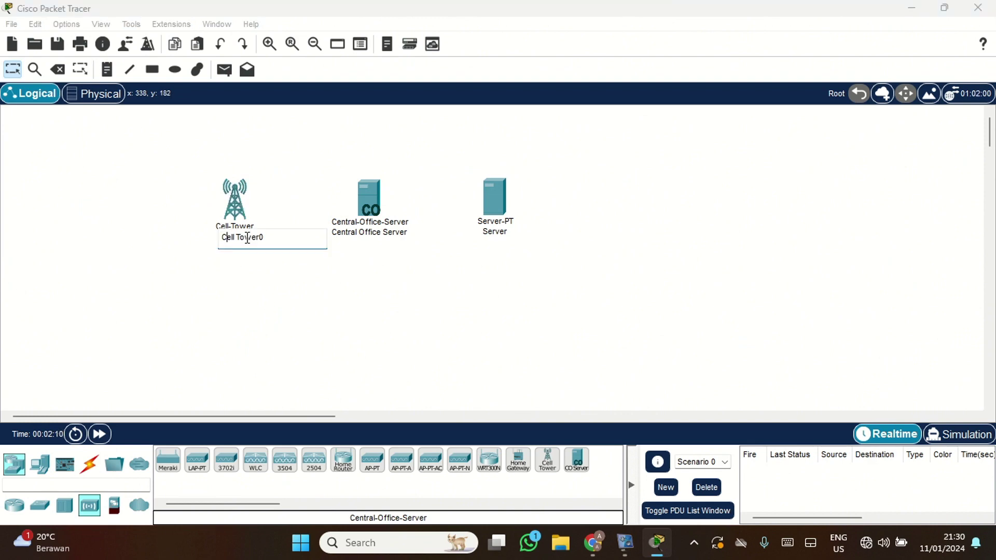
key(BackSpace)
key(Return)
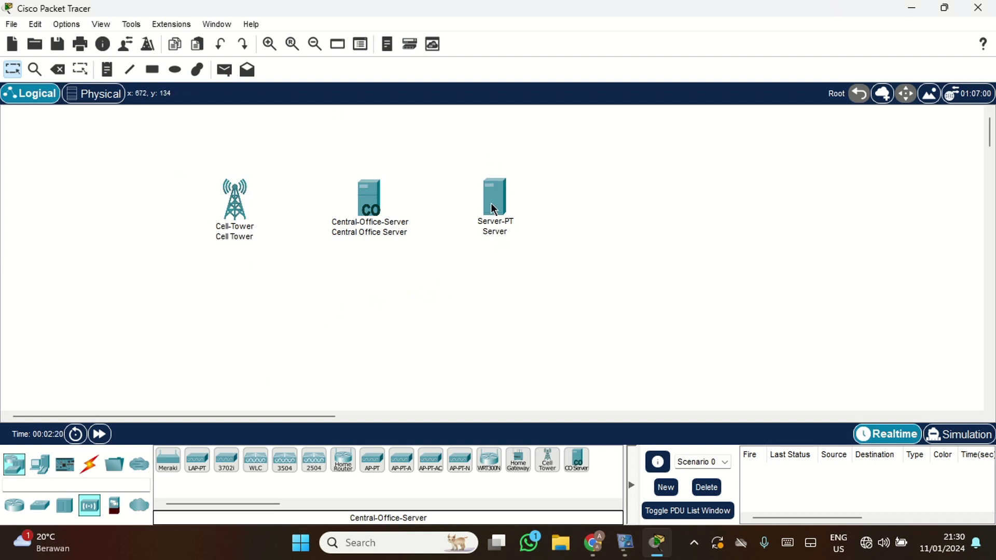
drag(491, 203, 498, 207)
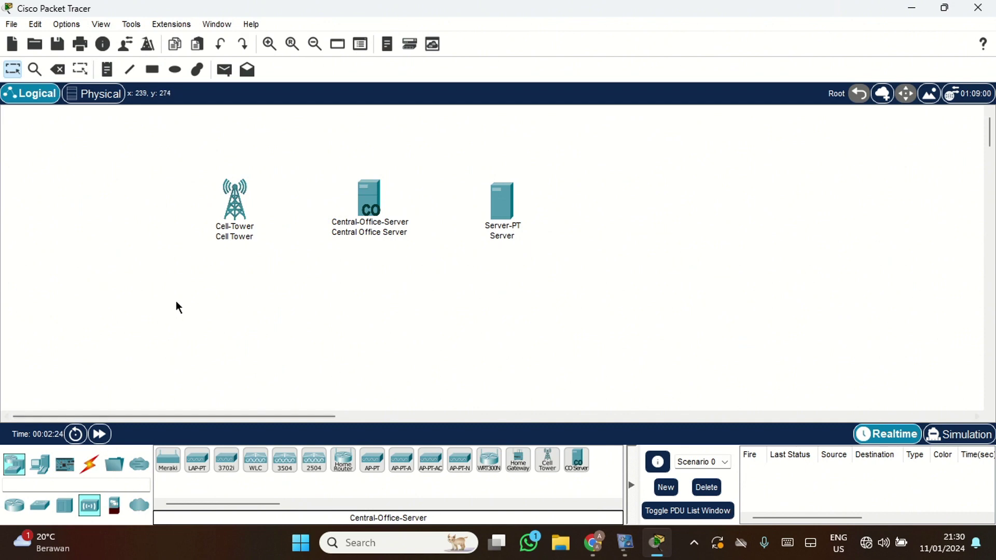
- Connect the Cell Tower to the Central Office Server and the Central Office Server to the Server using the automatic connection type
click(89, 464)
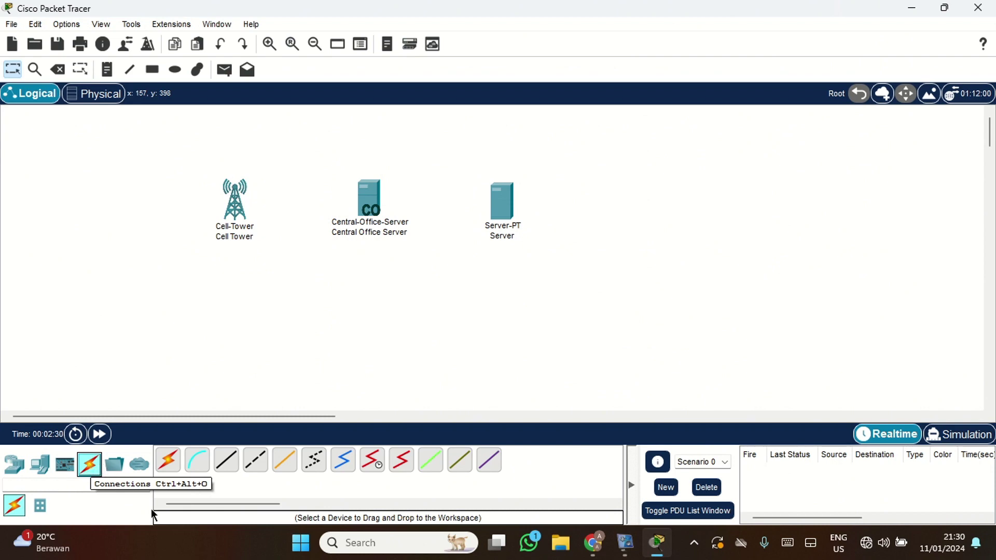
click(171, 463)
click(234, 200)
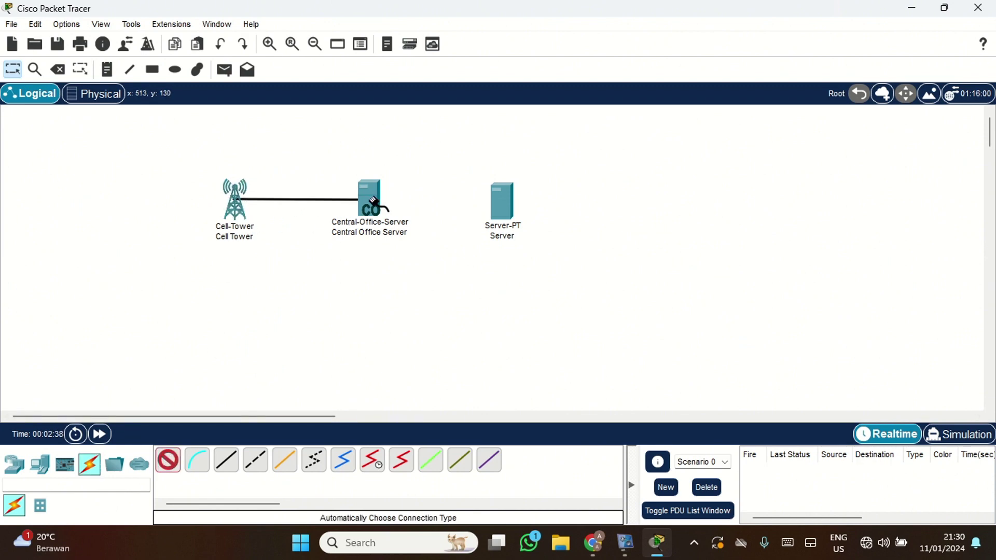
click(374, 201)
click(167, 461)
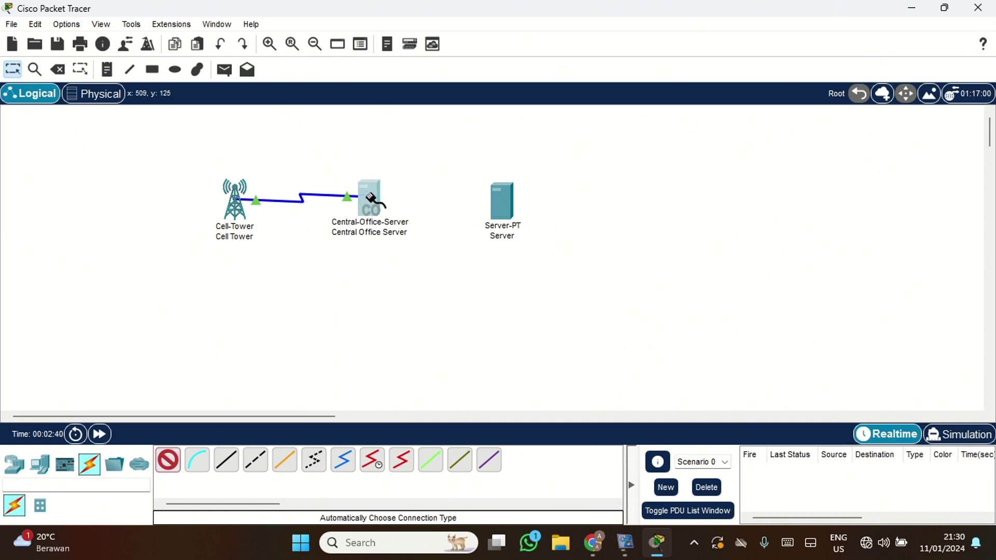
click(373, 200)
click(500, 200)
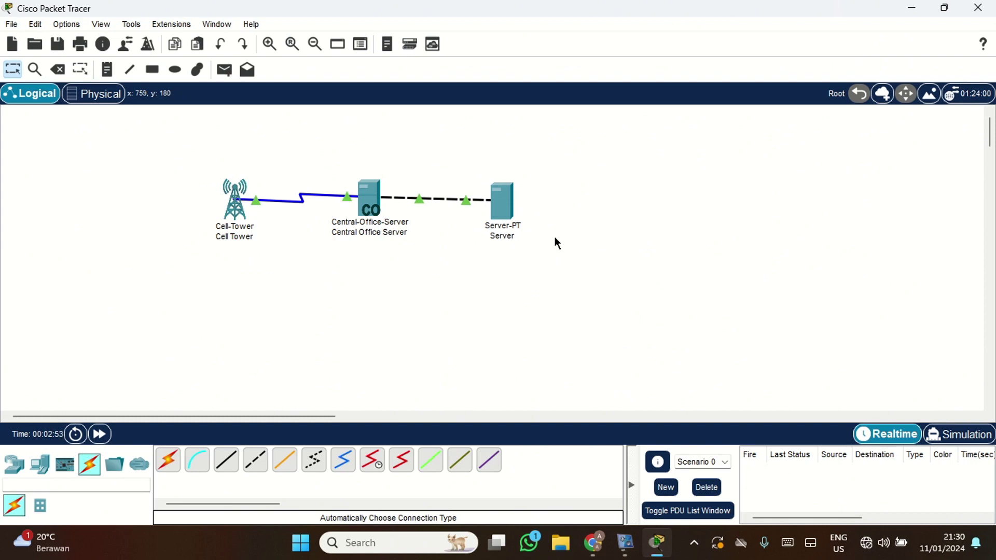
- Give the Server the static IPv4 address 192.168.13.10 with subnet mask 255.255.255.0
click(507, 200)
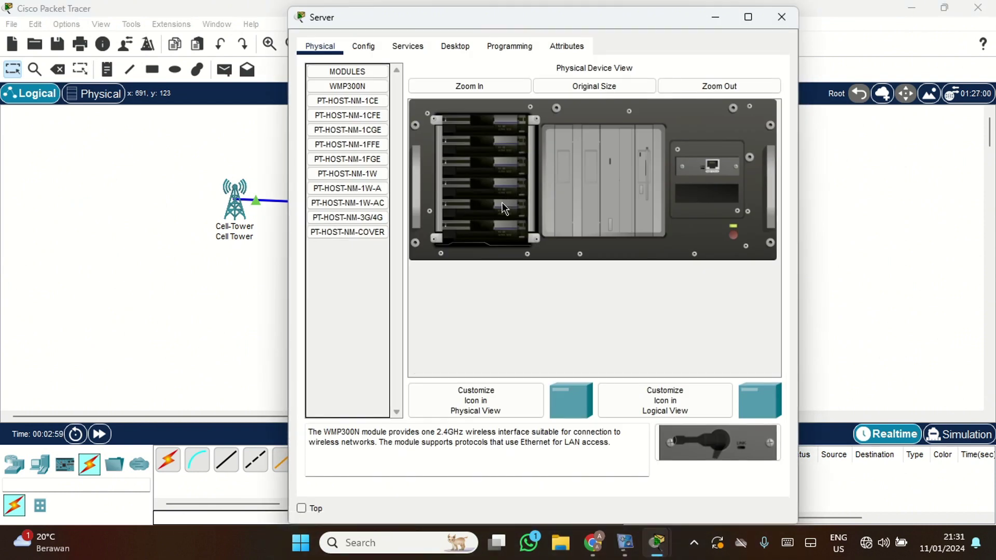
click(468, 45)
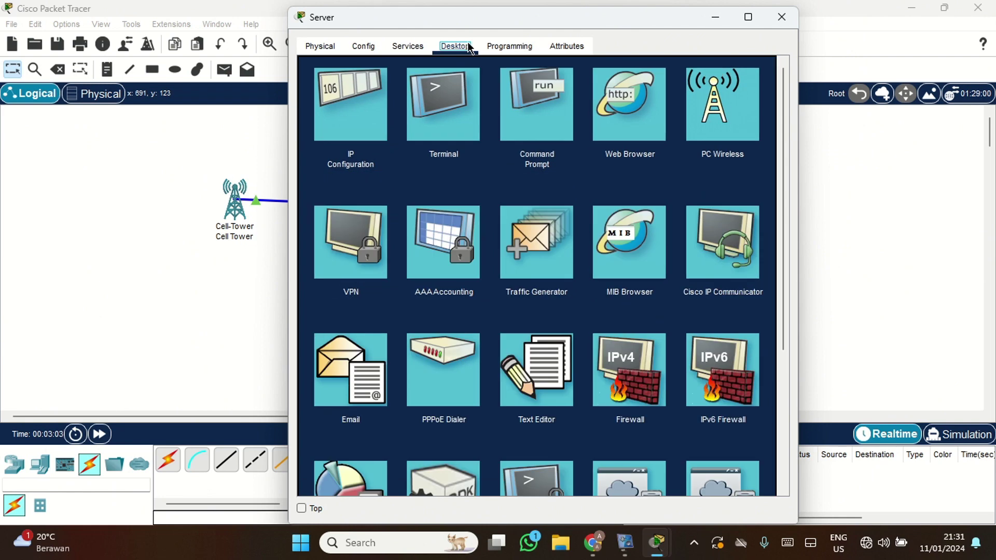
click(378, 111)
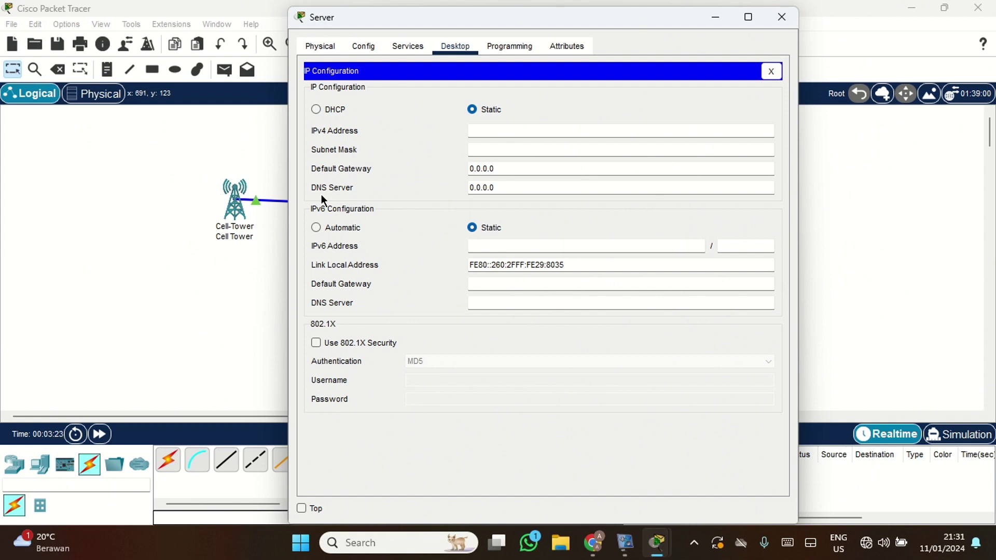
click(530, 131)
text(192)
text(.178)
key(BackSpace)
key(BackSpace)
text(68)
text(13.)
text(10)
key(Tab)
- Copy the Server's IPv4 address 192.168.13.10 into its DNS server and IPv4 default gateway settings
double_click(530, 134)
key(ctrl+c)
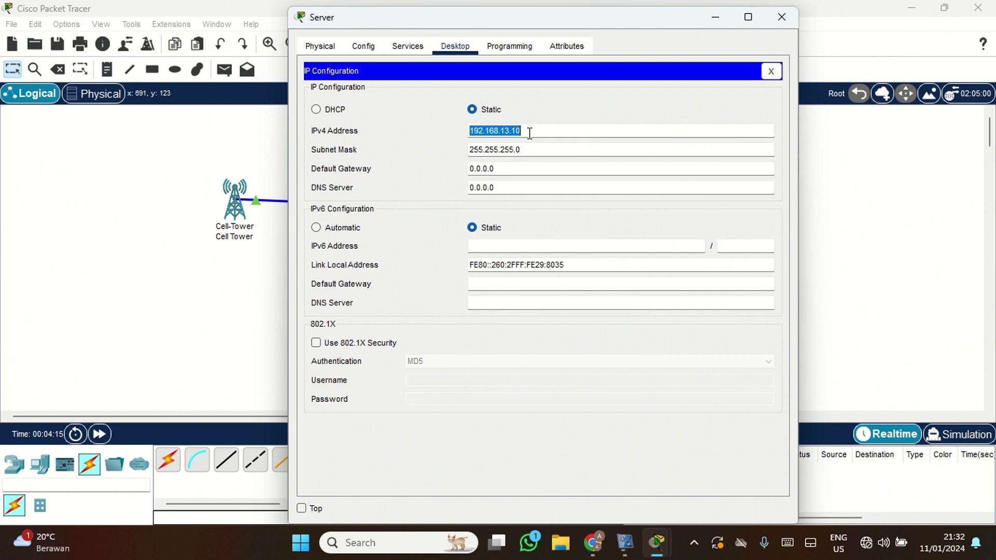
click(541, 187)
double_click(542, 187)
key(ctrl+v)
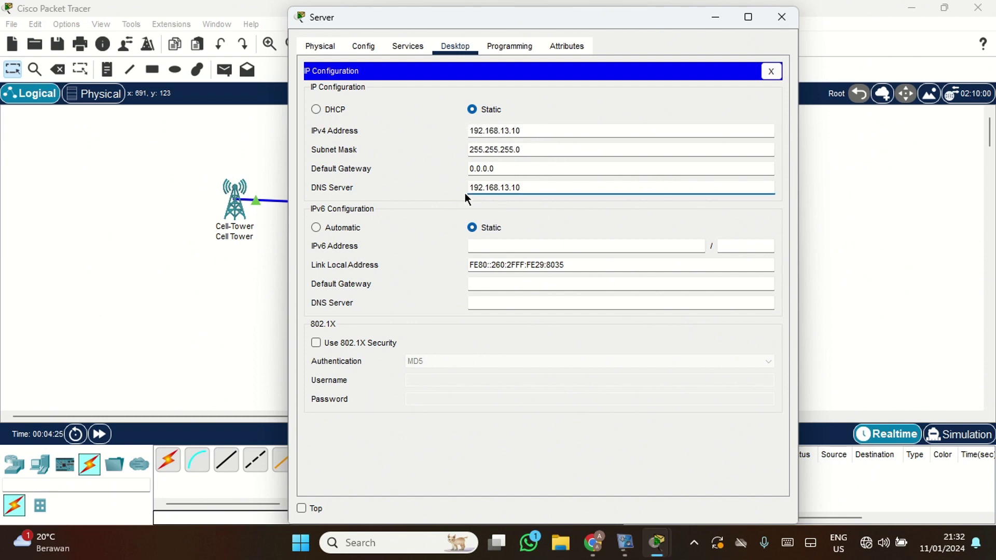
click(525, 174)
key(ctrl+a)
key(ctrl+v)
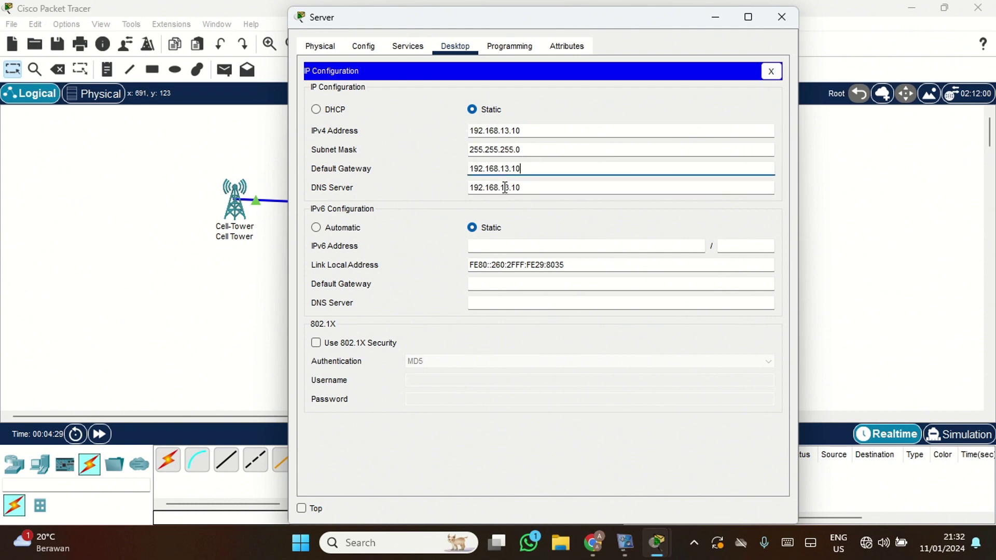
- Set the Server's IPv4 default gateway to 192.168.13.20
key(BackSpace)
key(BackSpace)
text(20)
click(552, 132)
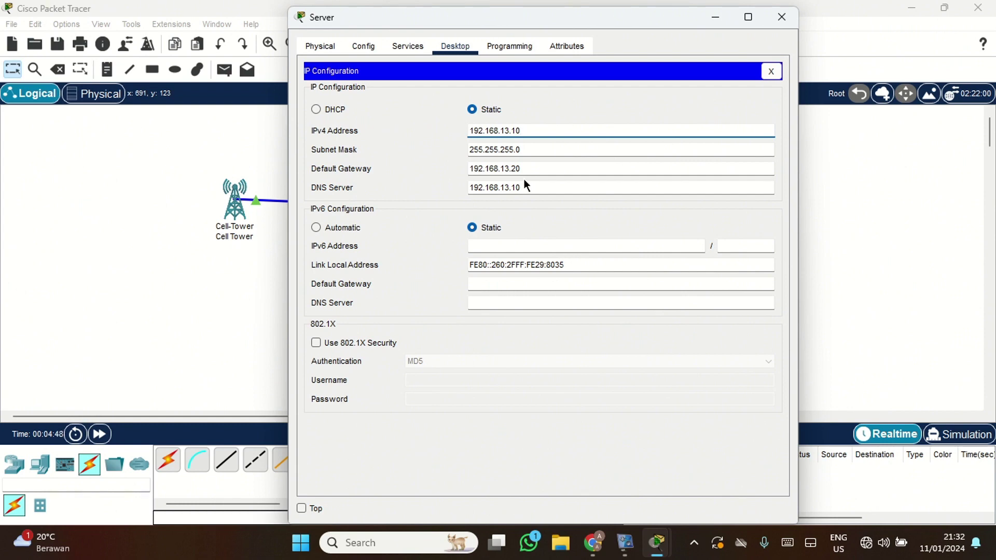
- Turn on the Server's DHCP service and give its pool default gateway 192.168.13.20 and DNS server 192.168.13.10
click(405, 49)
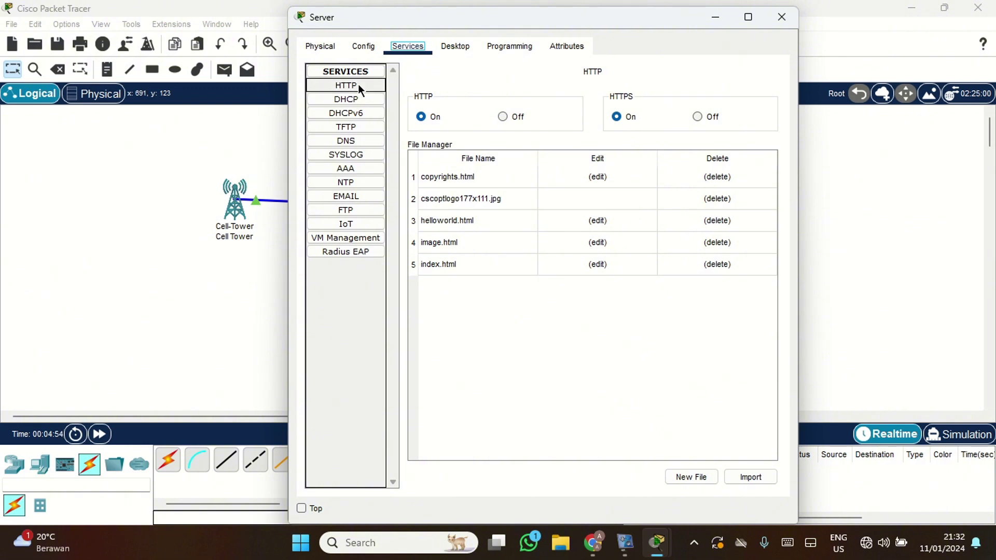
click(360, 98)
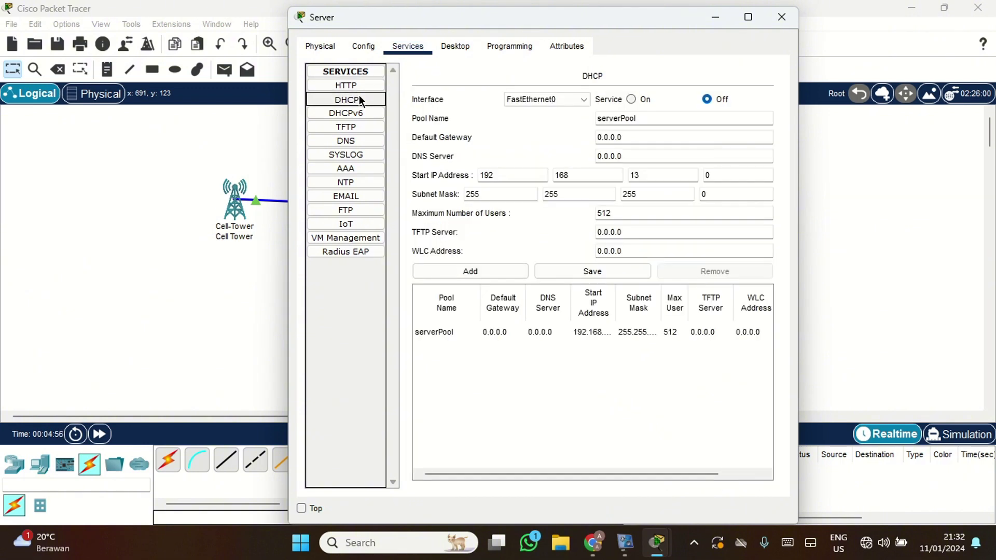
click(630, 101)
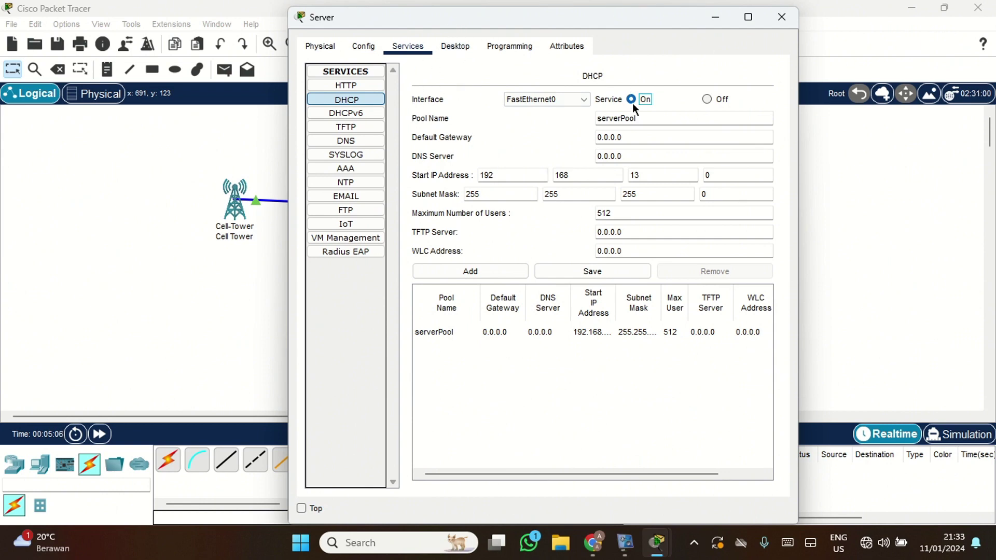
triple_click(628, 136)
text(192.168.13.10)
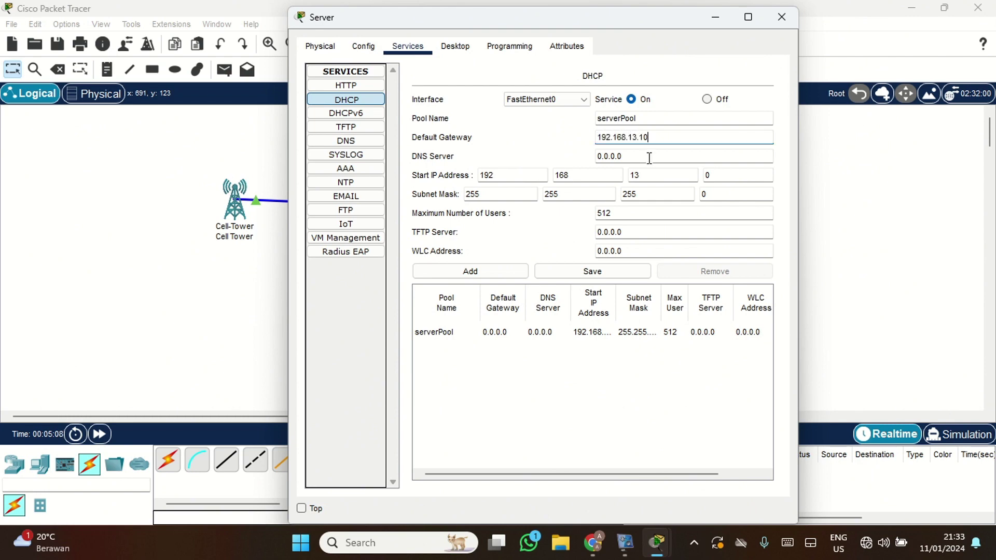
key(BackSpace)
key(BackSpace)
text(20)
key(Tab)
key(ctrl+v)
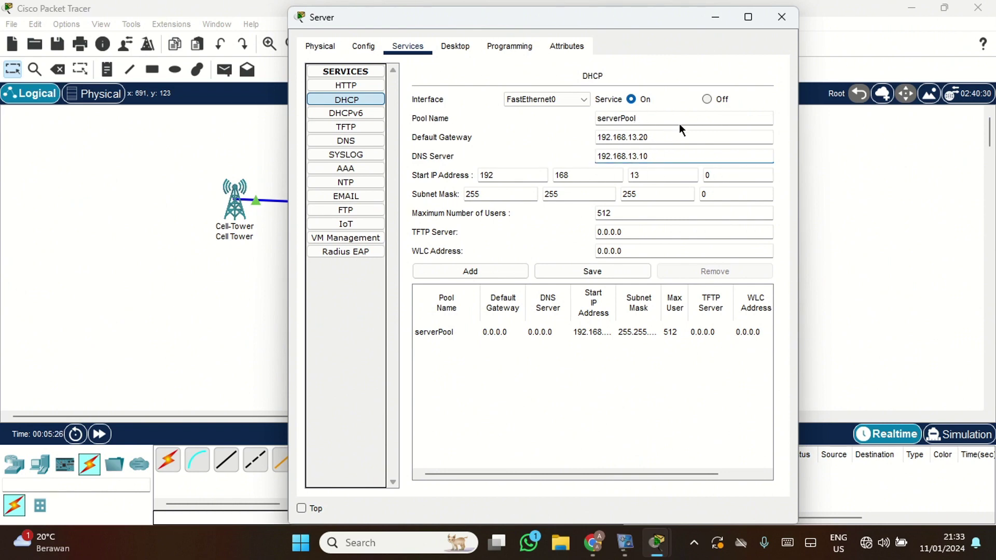
- Set the DHCP pool's start address to 192.168.13.30 with a maximum of 5 users, and save the pool
click(733, 174)
key(BackSpace)
text(25)
key(BackSpace)
key(BackSpace)
text(2)
key(BackSpace)
text(30)
click(687, 210)
double_click(687, 211)
text(5)
click(597, 271)
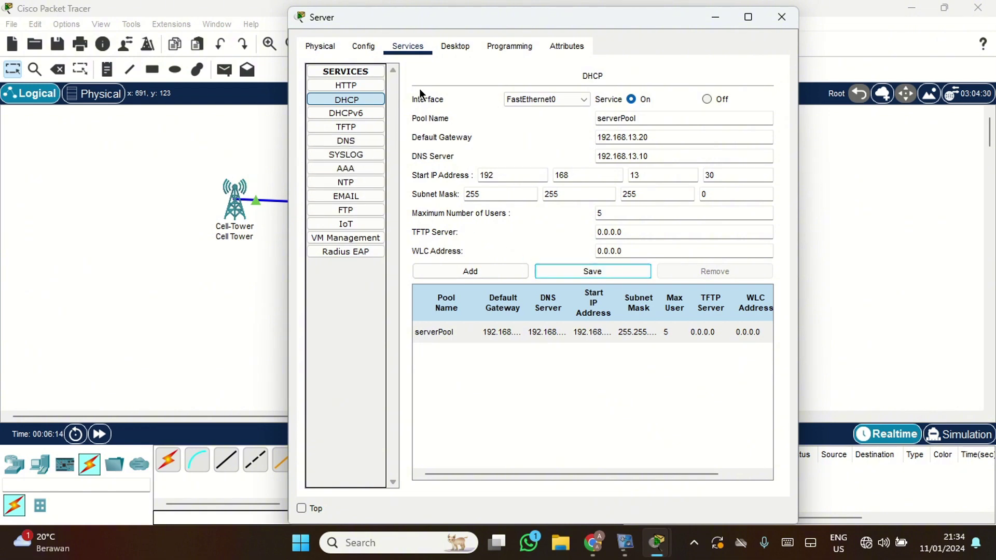
- Turn on the Server's DNS service and enter Vanilla.com as the resource record name
click(359, 141)
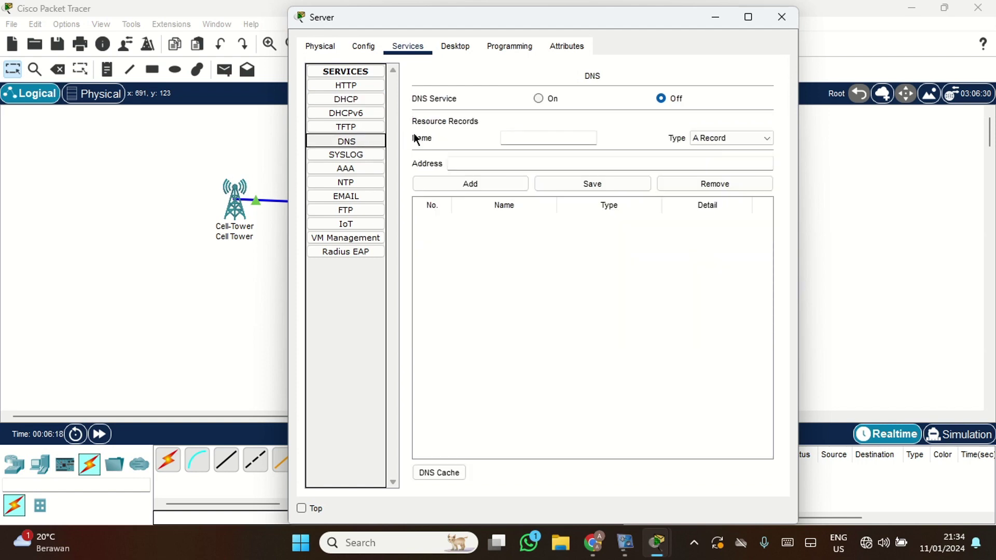
click(538, 98)
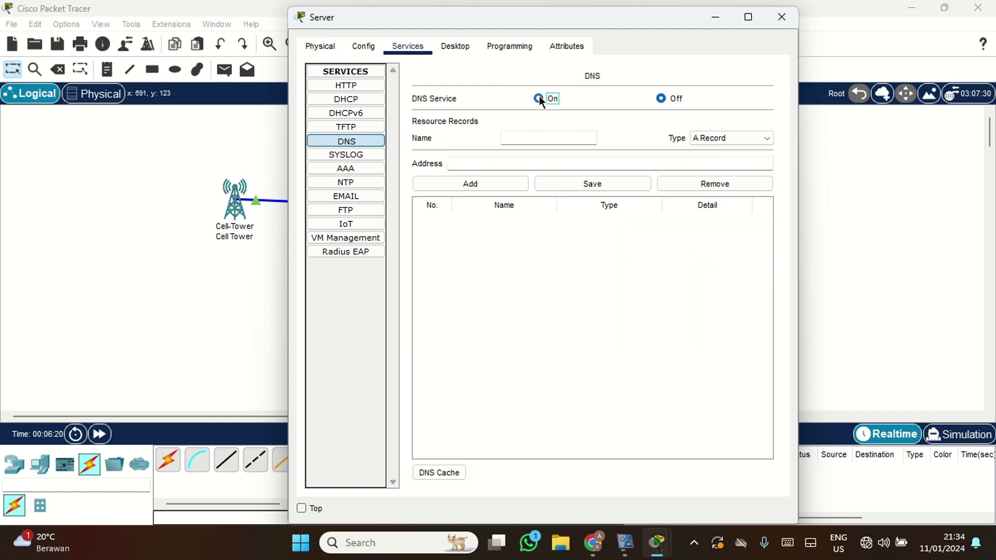
click(561, 136)
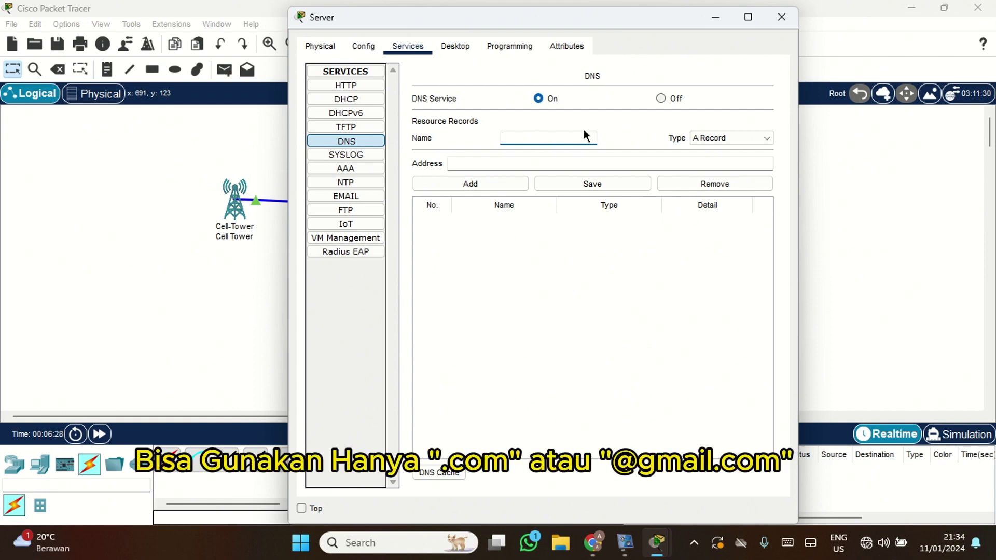
text(Van)
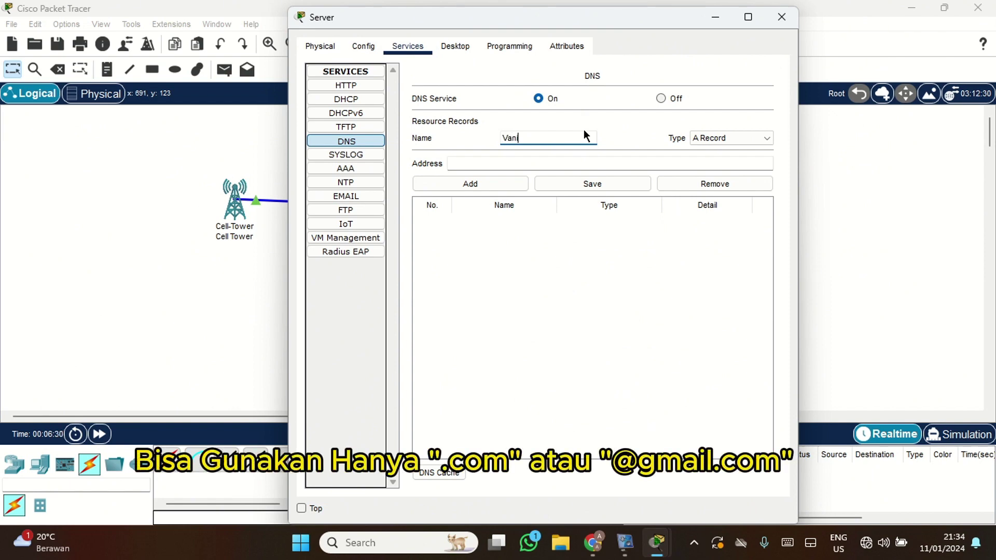
text(illa.com)
key(Left)
key(Left)
key(Left)
key(Left)
text(@gmail)
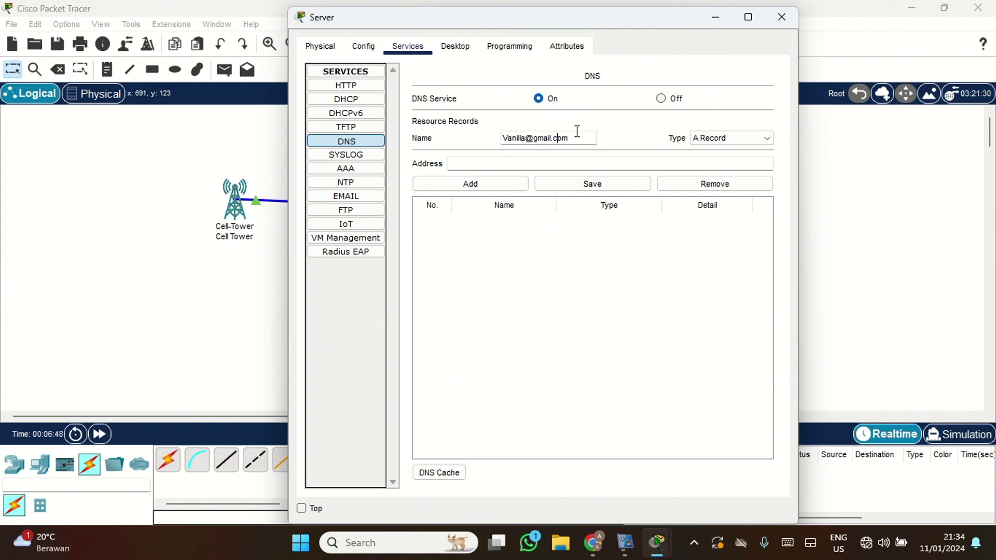
key(Right)
key(Right)
key(Left)
key(Left)
key(Left)
key(BackSpace)
key(BackSpace)
key(BackSpace)
key(BackSpace)
key(BackSpace)
key(BackSpace)
- Add the Vanilla.com A record with address 192.168.13.10, close the Server's settings and nudge the Server slightly upward
click(596, 148)
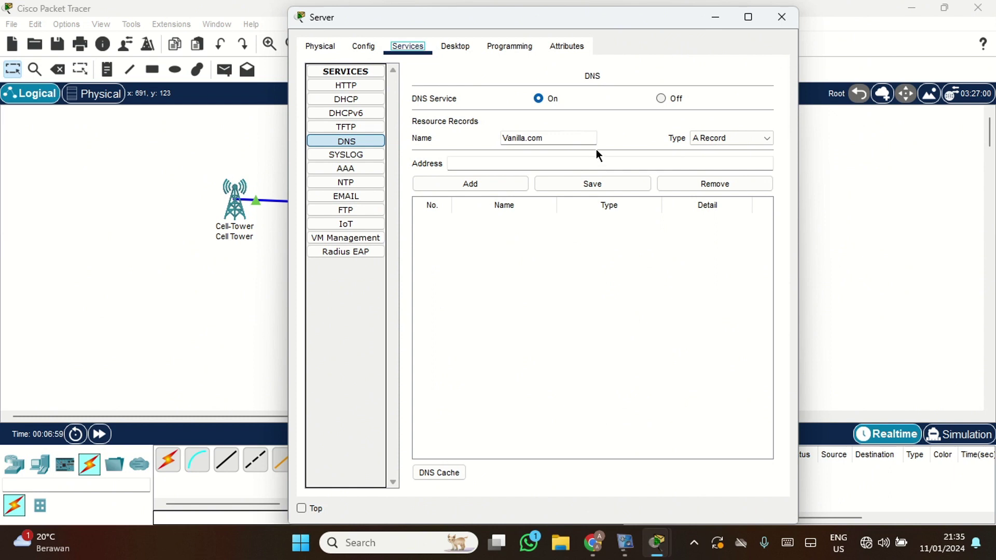
click(467, 161)
key(ctrl+v)
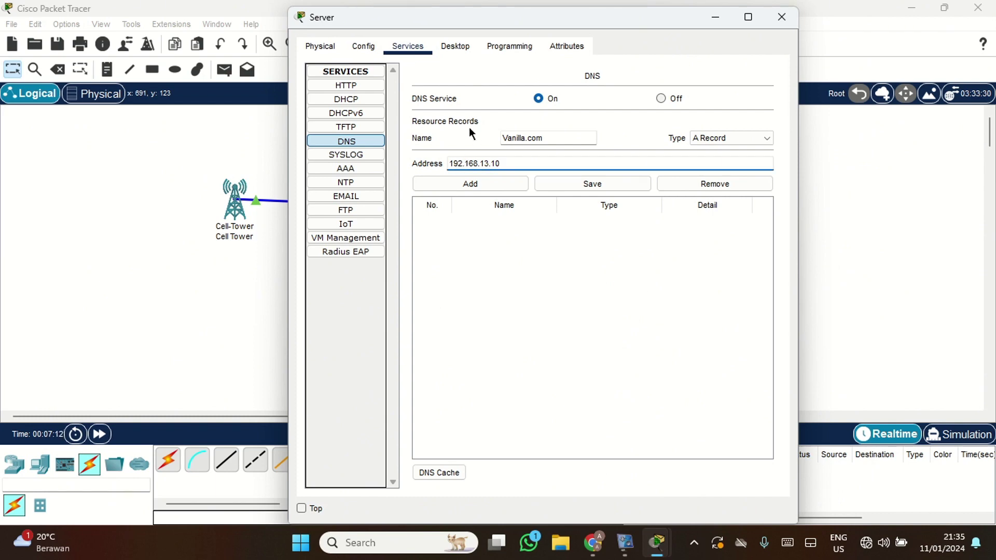
click(474, 184)
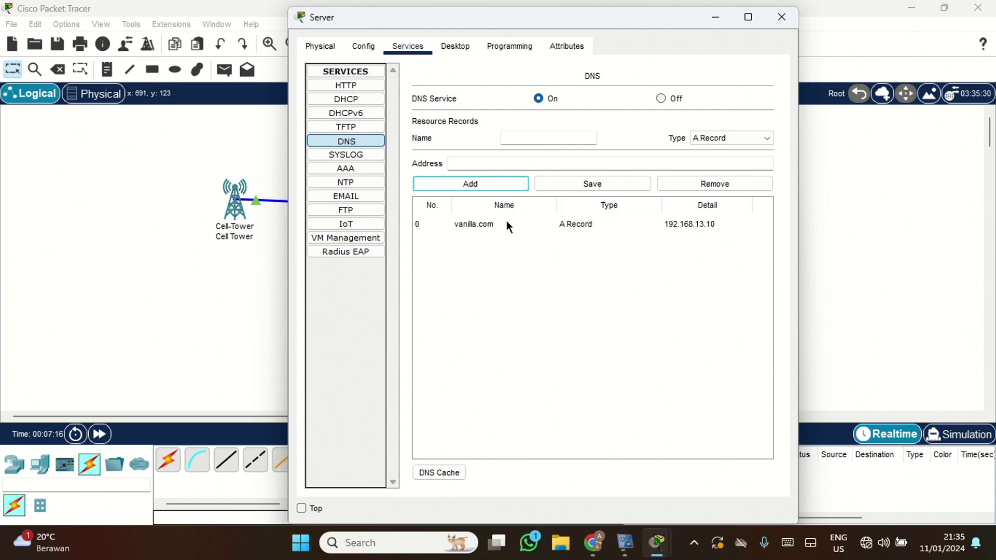
click(474, 226)
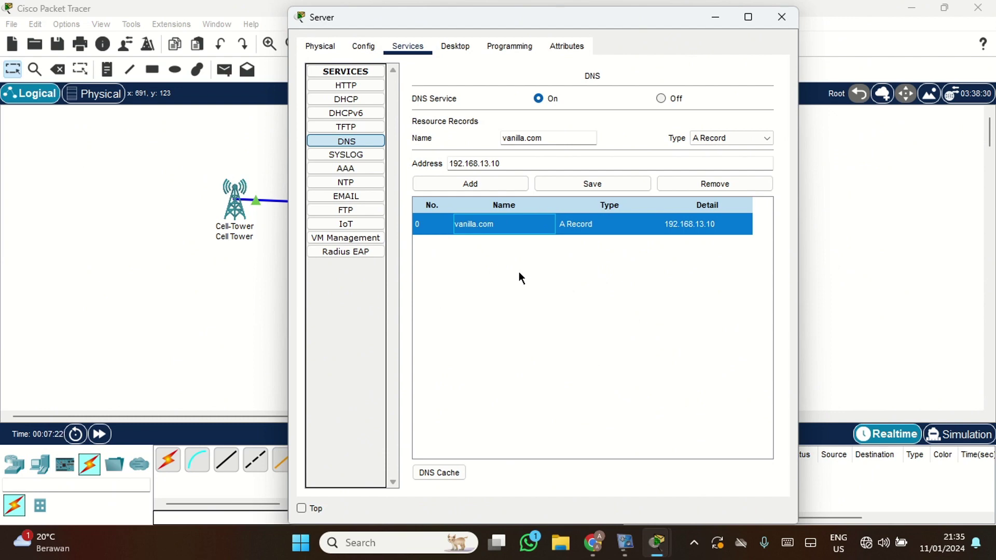
click(778, 18)
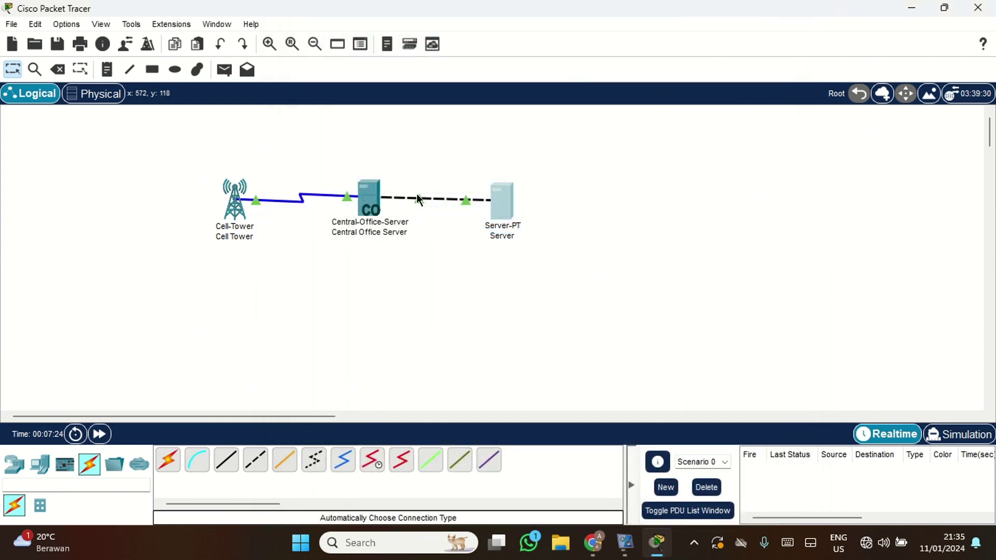
drag(511, 206, 505, 200)
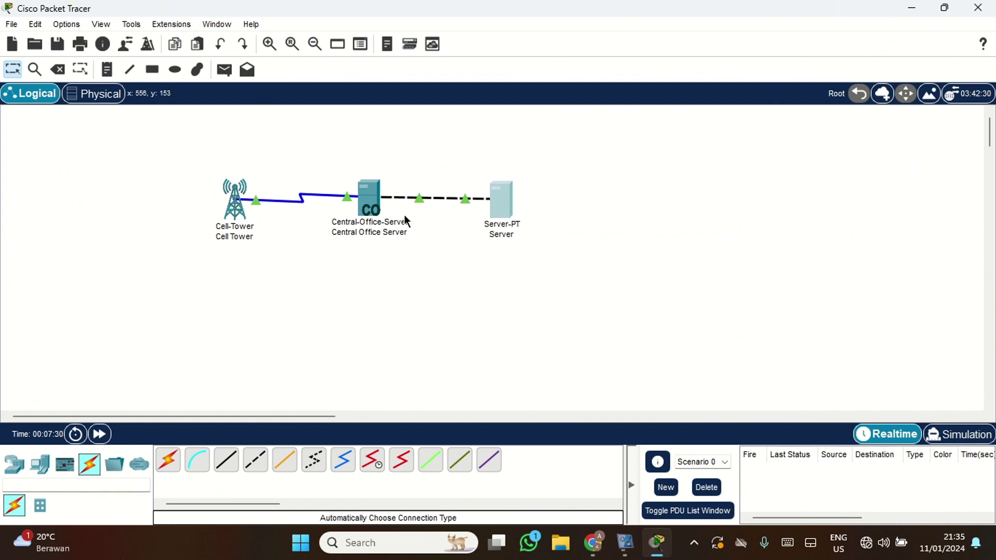
- Renew the IPv4 configuration of the Central Office Server's Backbone interface by switching to static and back to DHCP
click(372, 191)
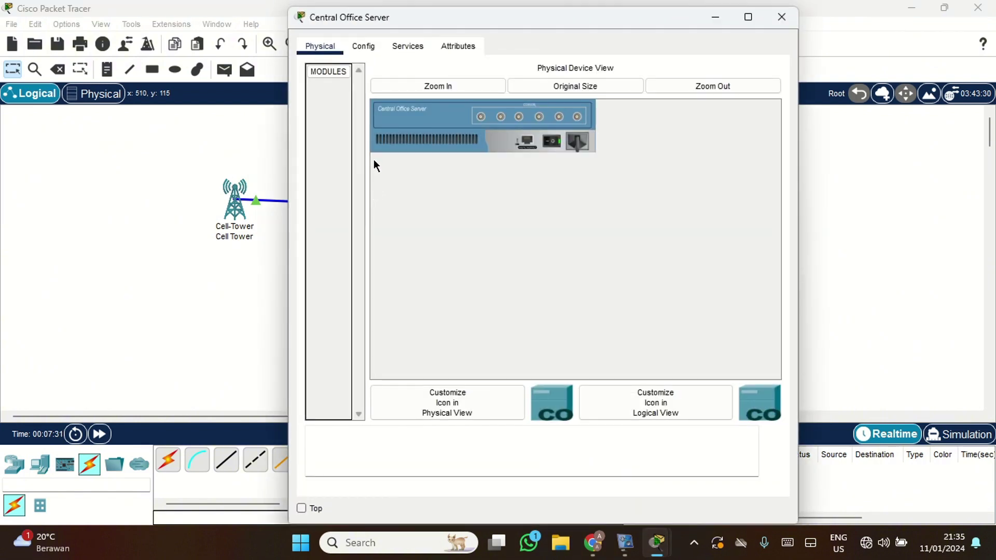
click(370, 47)
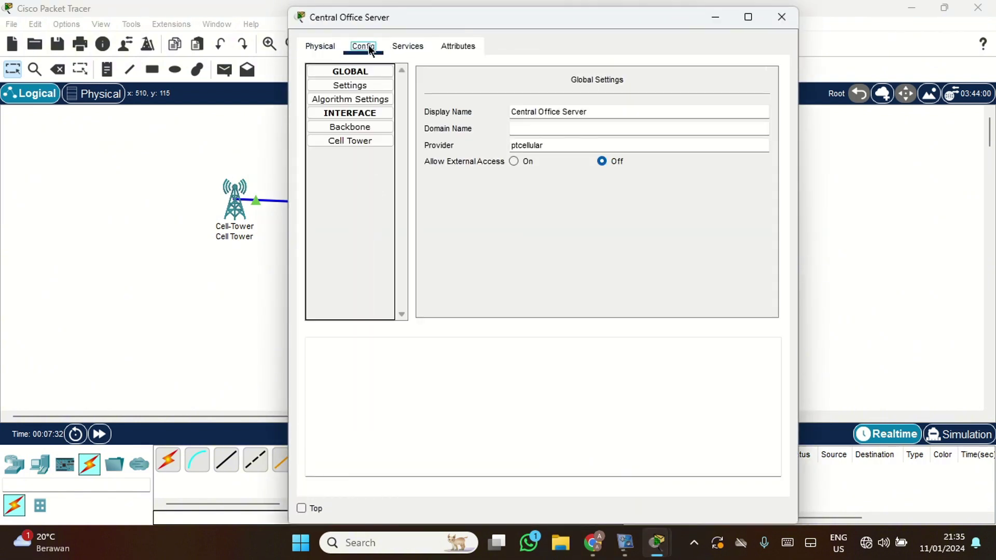
click(334, 127)
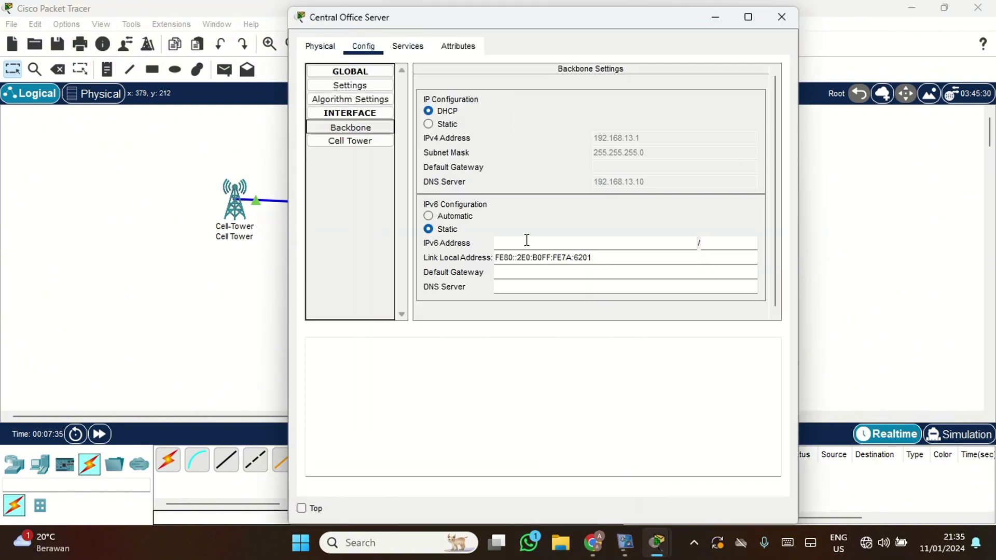
click(438, 124)
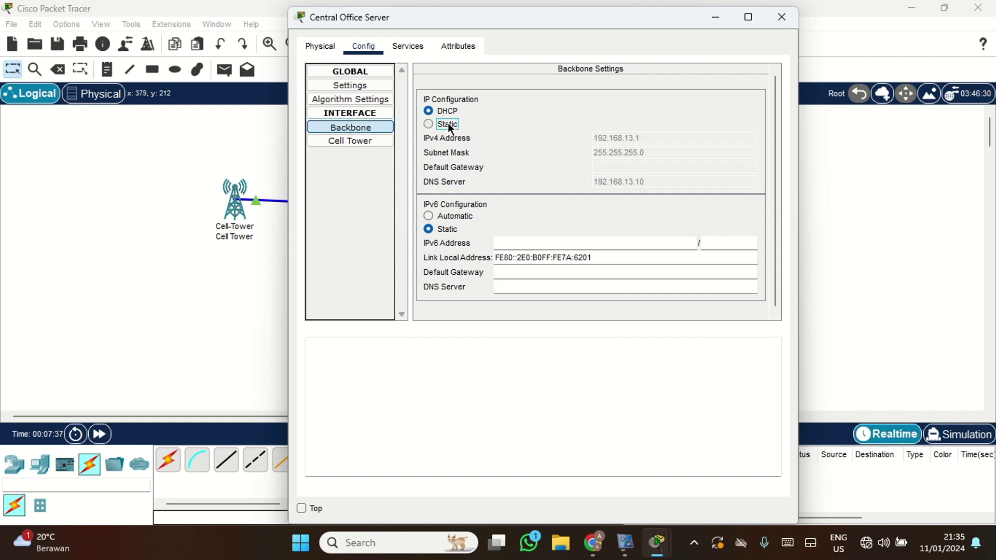
click(446, 112)
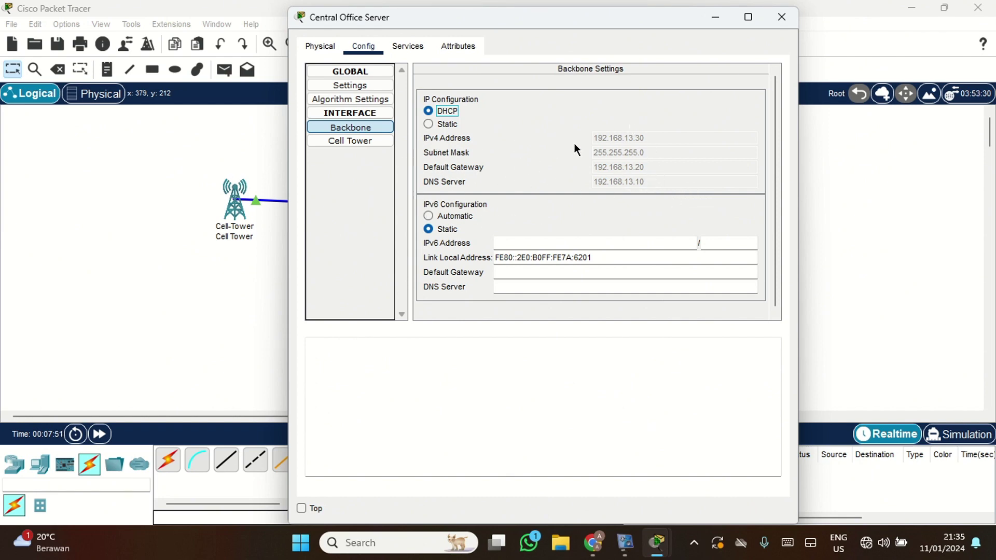
- Set the DNS server in the Central Office Server's DHCP service to 192.168.13.10, save it and close the device's settings
click(418, 47)
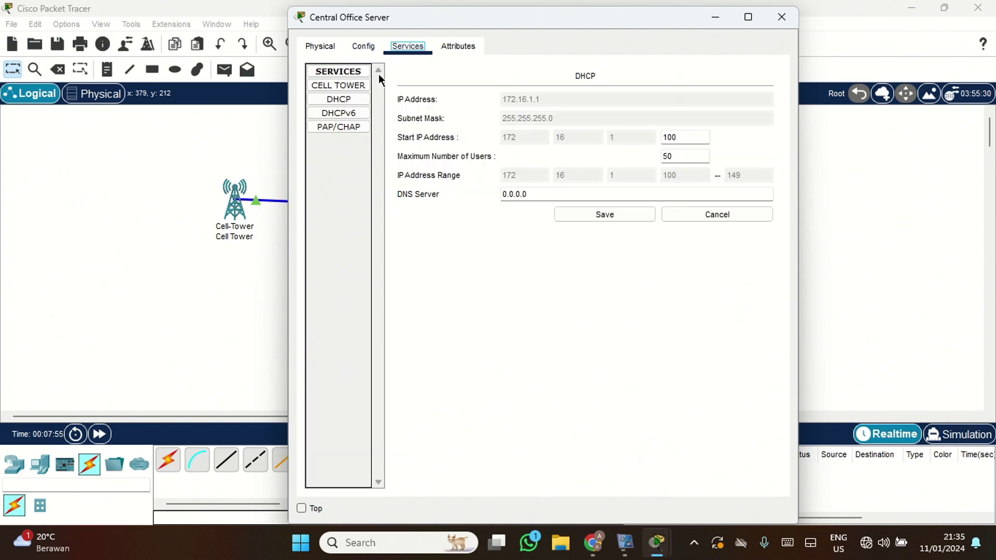
click(359, 96)
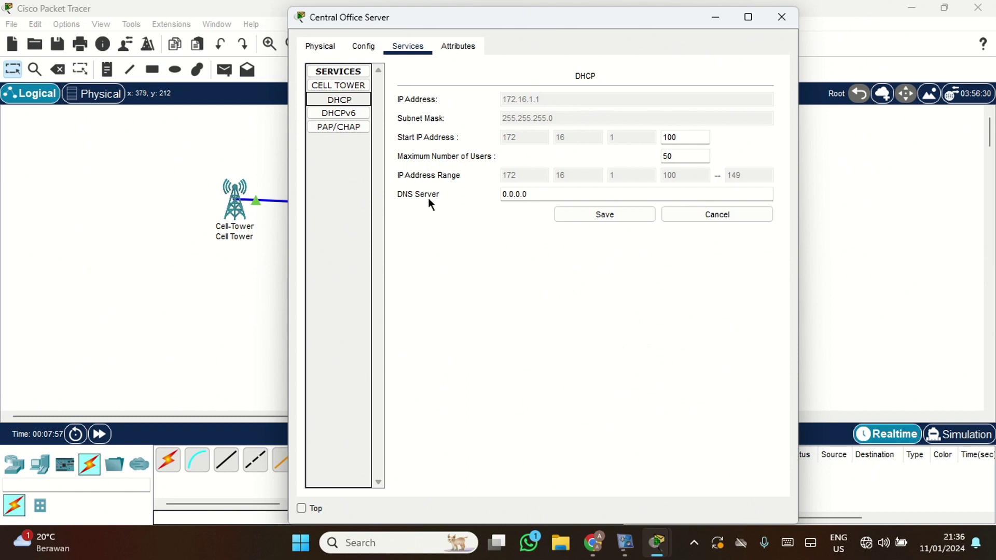
click(535, 195)
double_click(535, 195)
text(192.168.13.10)
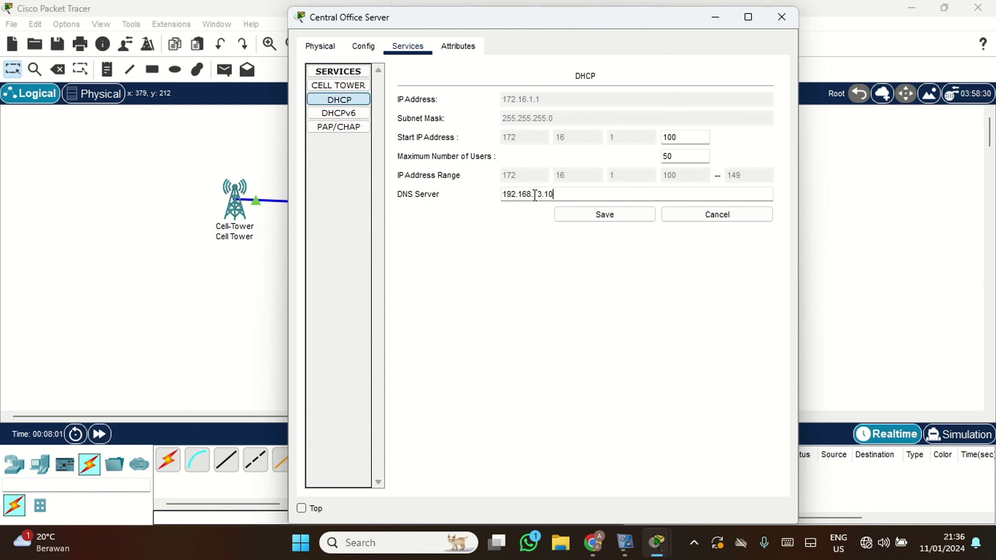
click(616, 214)
click(782, 17)
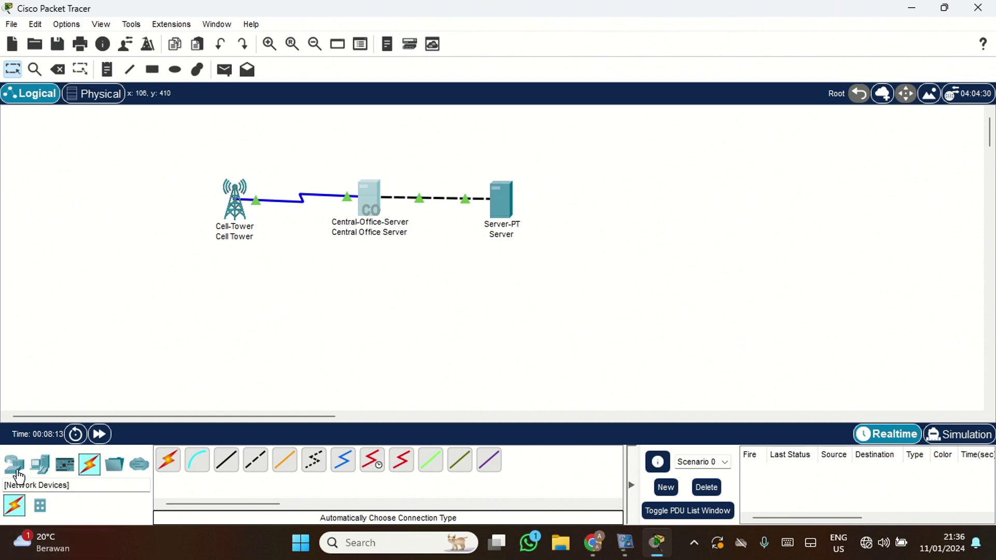
- Place five smartphones around the Cell Tower, three in a column beside it and two below it
click(41, 467)
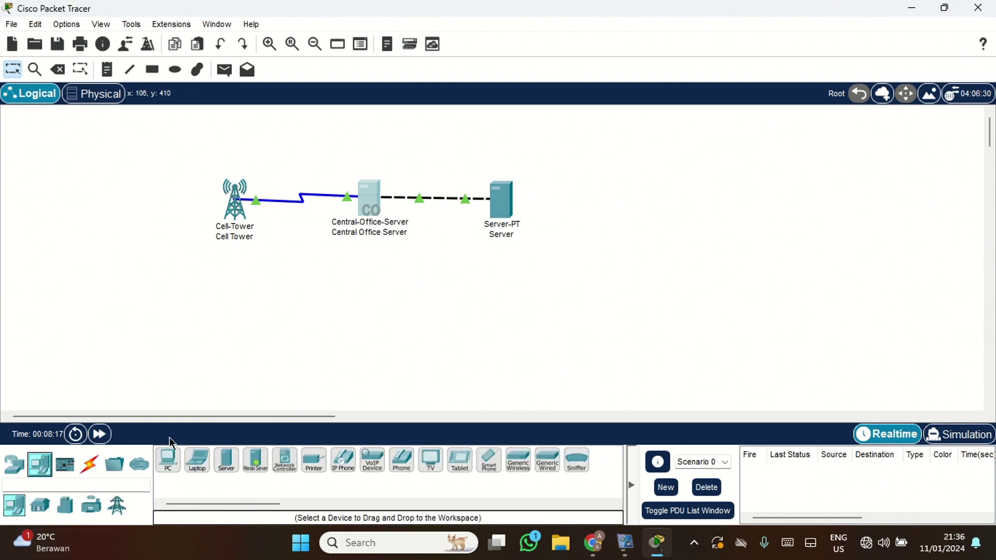
click(491, 461)
click(116, 133)
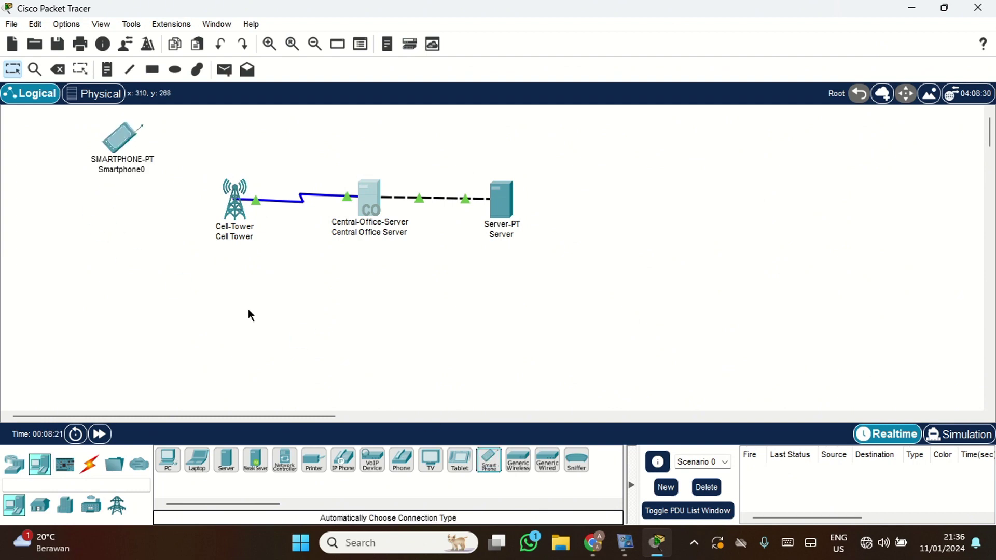
click(489, 460)
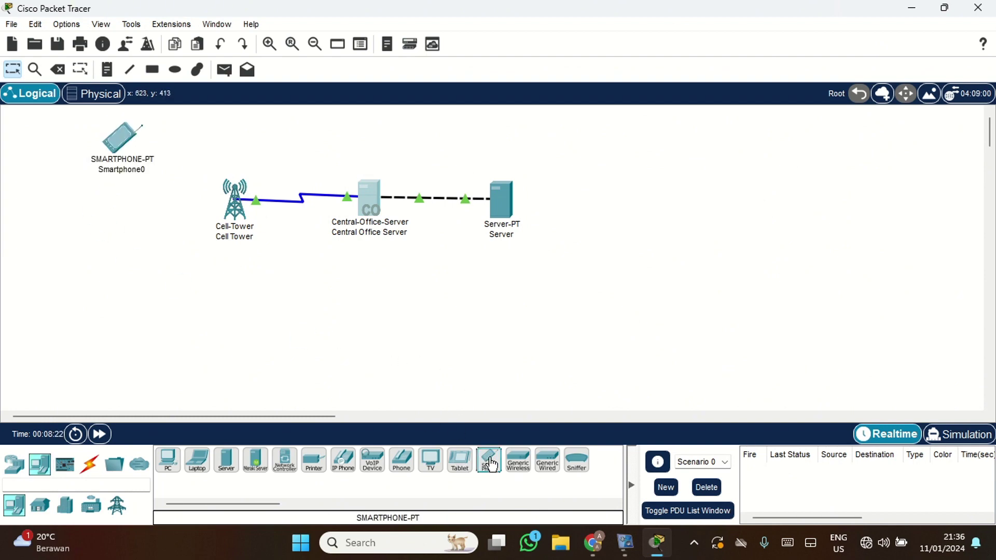
click(115, 204)
click(489, 460)
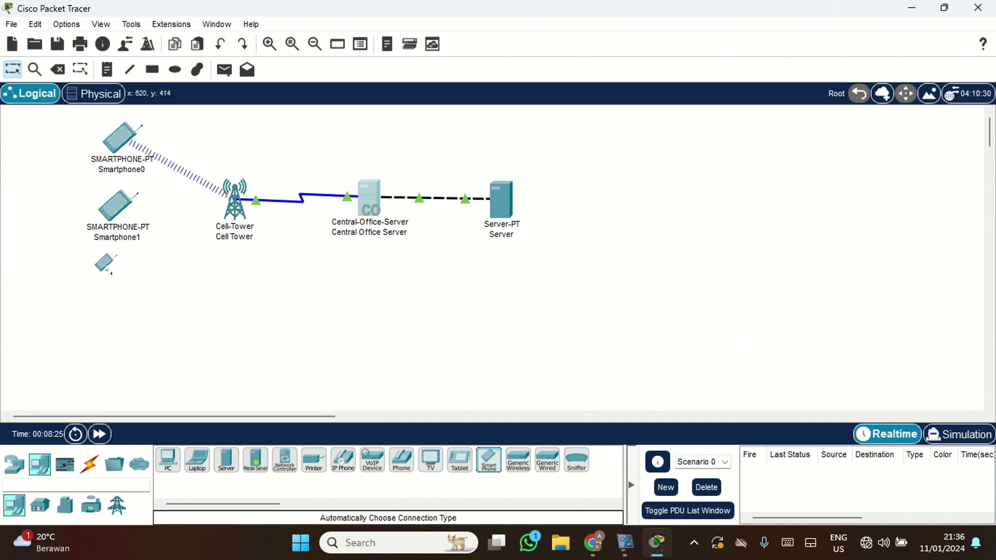
click(115, 277)
click(488, 462)
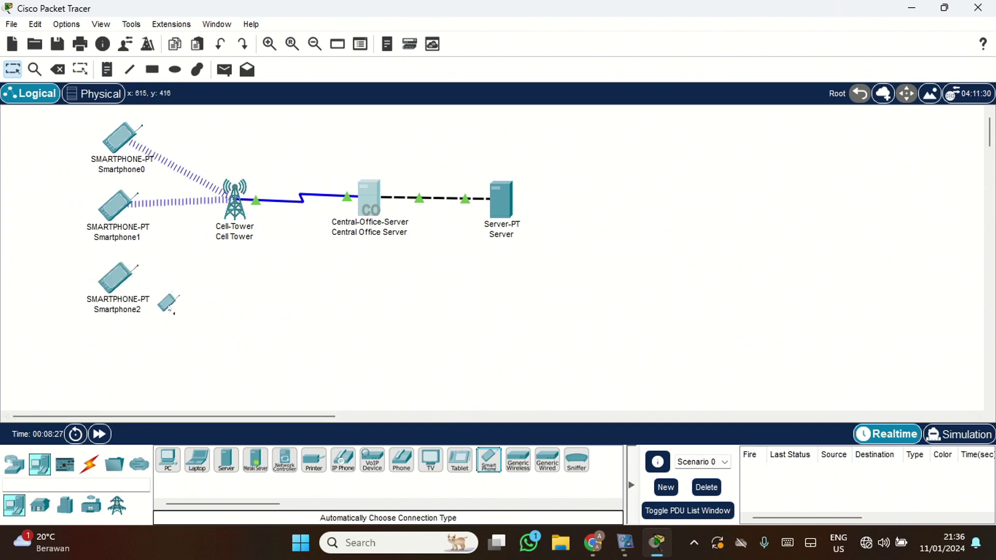
click(176, 325)
click(489, 461)
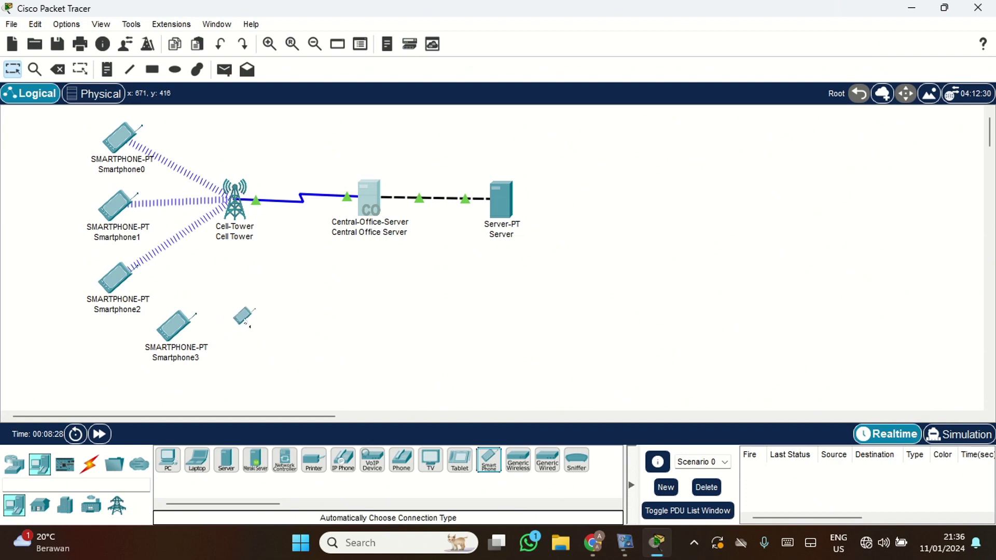
click(255, 332)
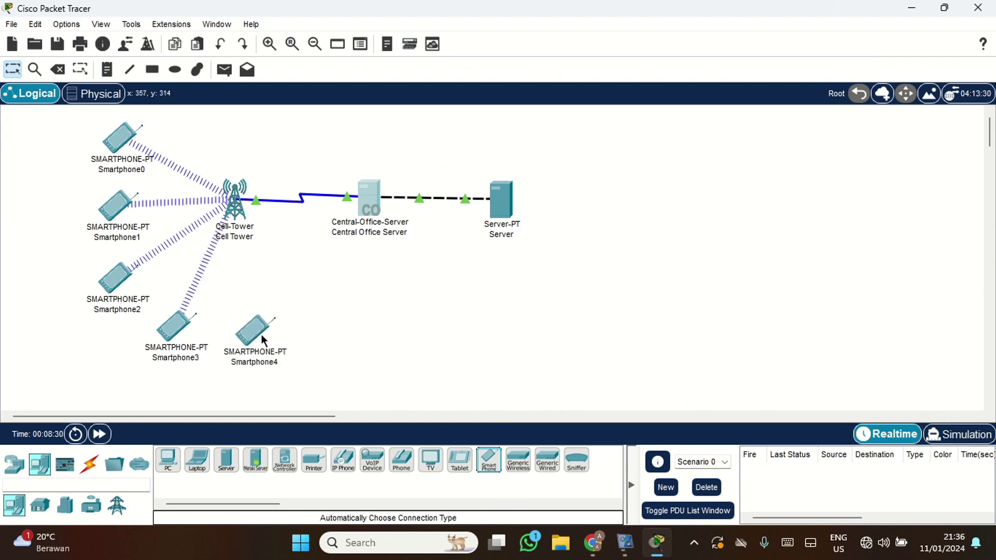
mouse_move(262, 336)
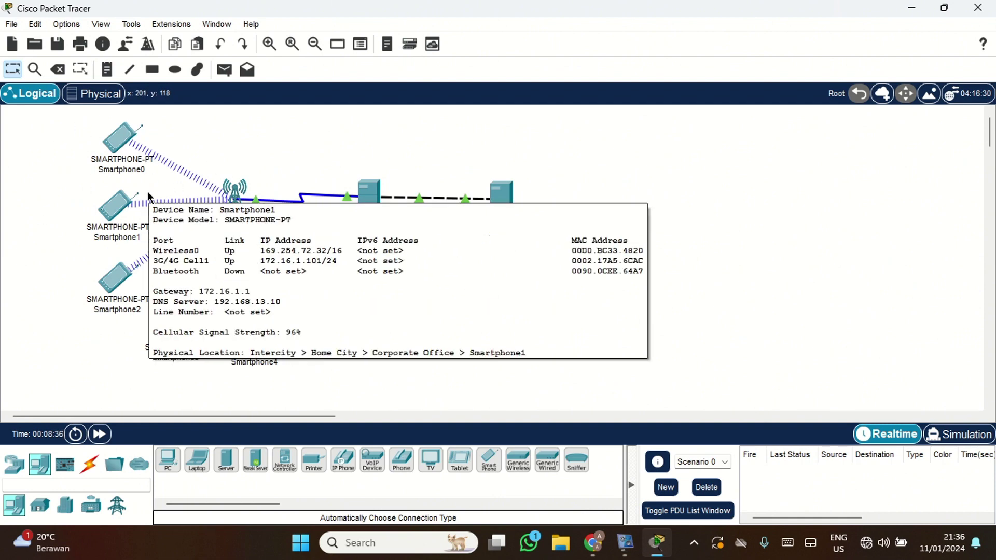
- Load vanilla.com in Smartphone0's web browser
click(123, 140)
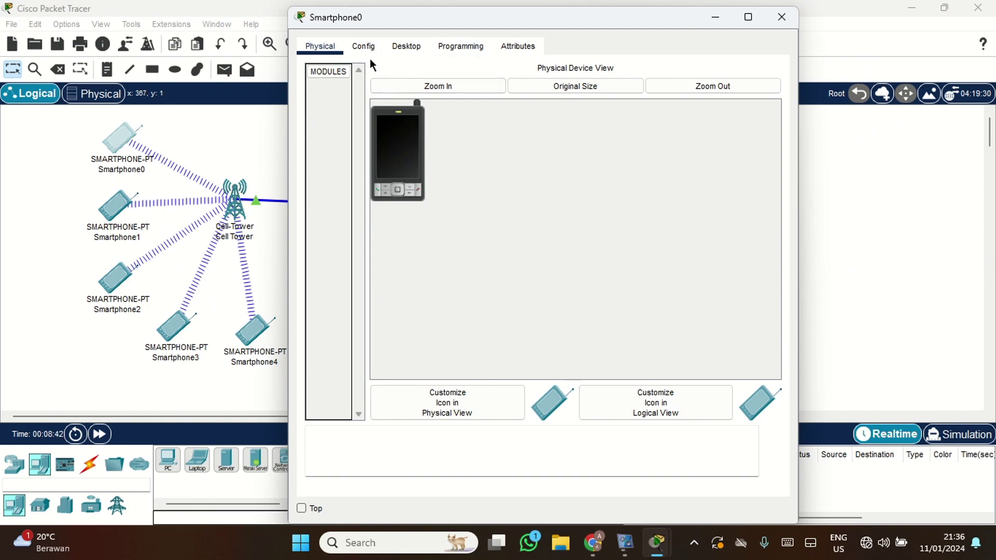
click(397, 46)
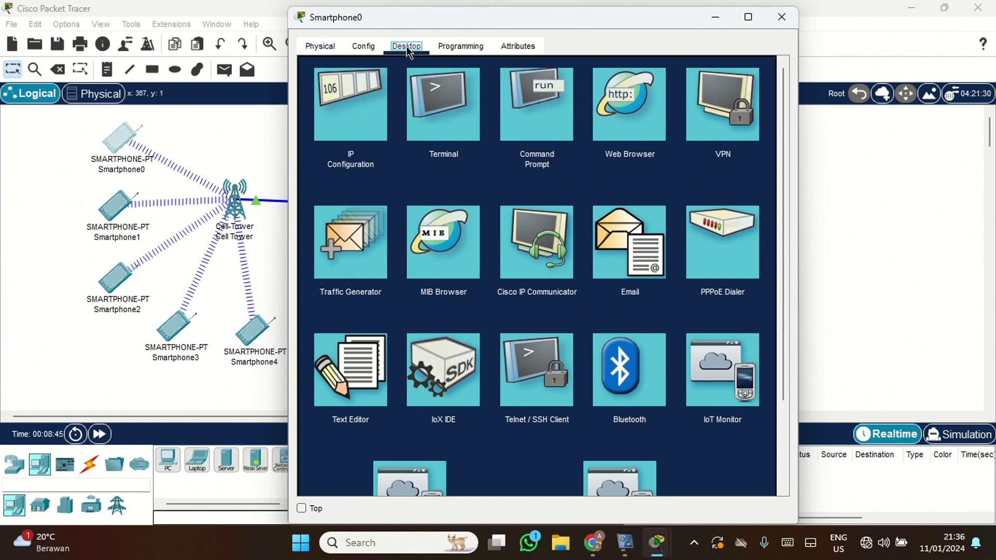
click(636, 126)
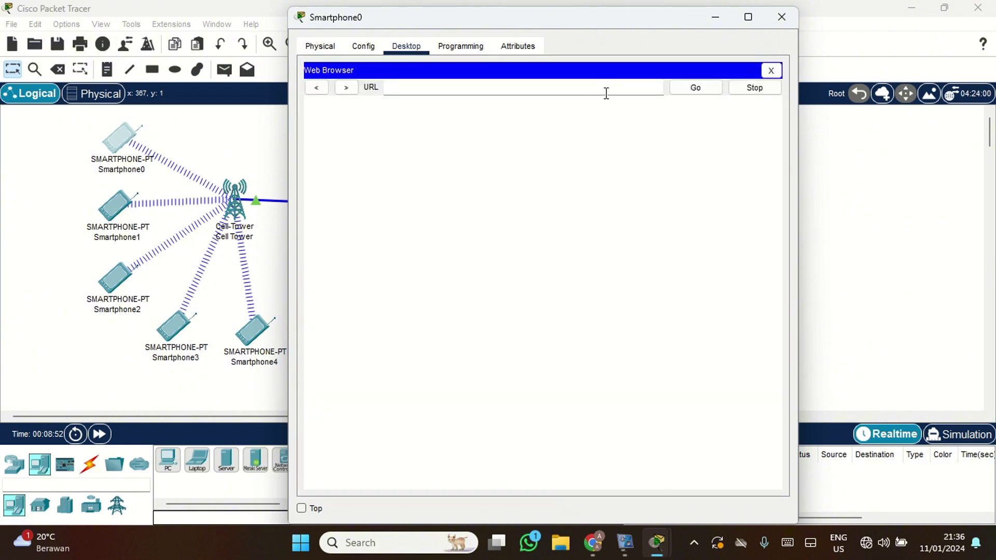
click(591, 92)
text(vanilla.com)
key(Return)
key(Return)
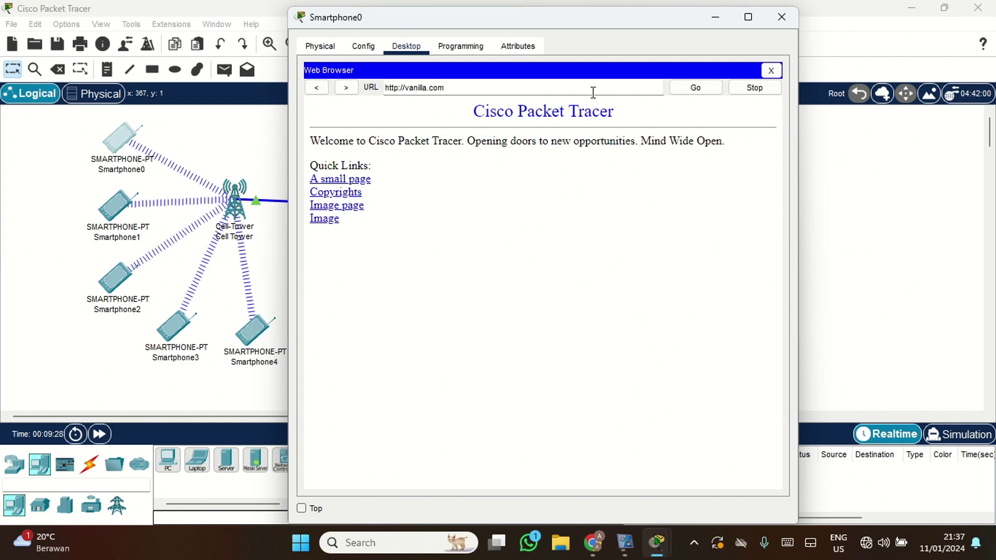
- Open the Cisco logo image page from vanilla.com's quick links, go back to the home page and minimize Smartphone0's window
drag(615, 111, 394, 156)
drag(310, 141, 603, 141)
click(356, 223)
click(334, 218)
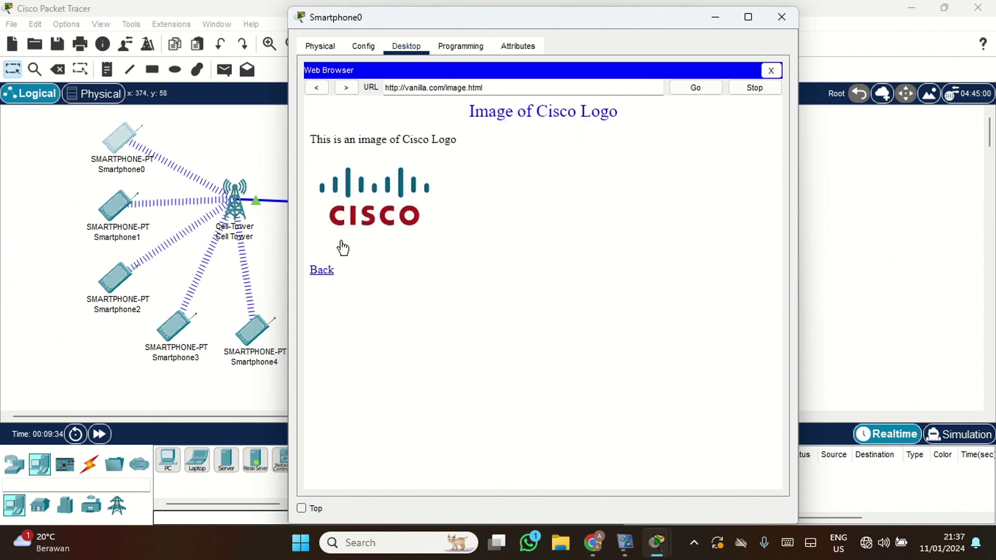
click(316, 88)
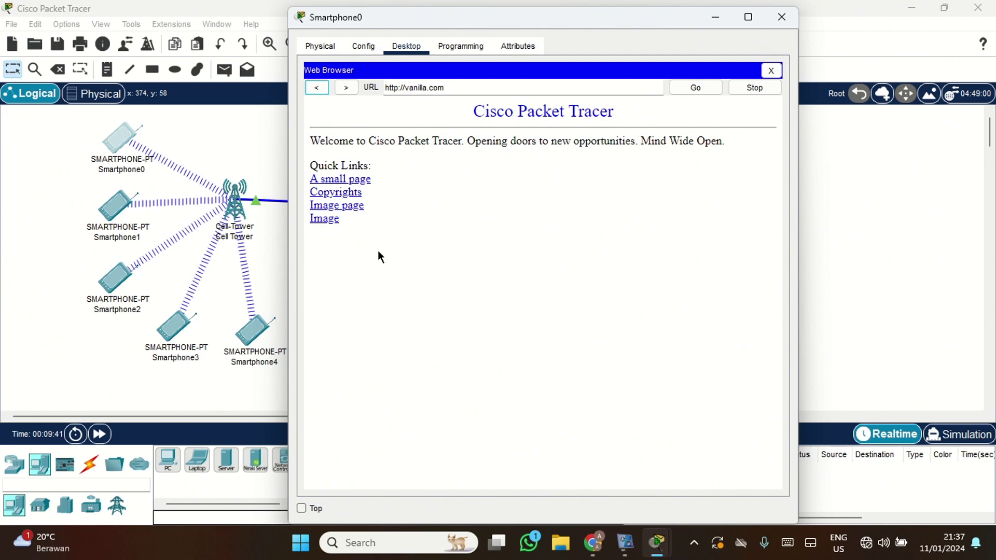
click(715, 17)
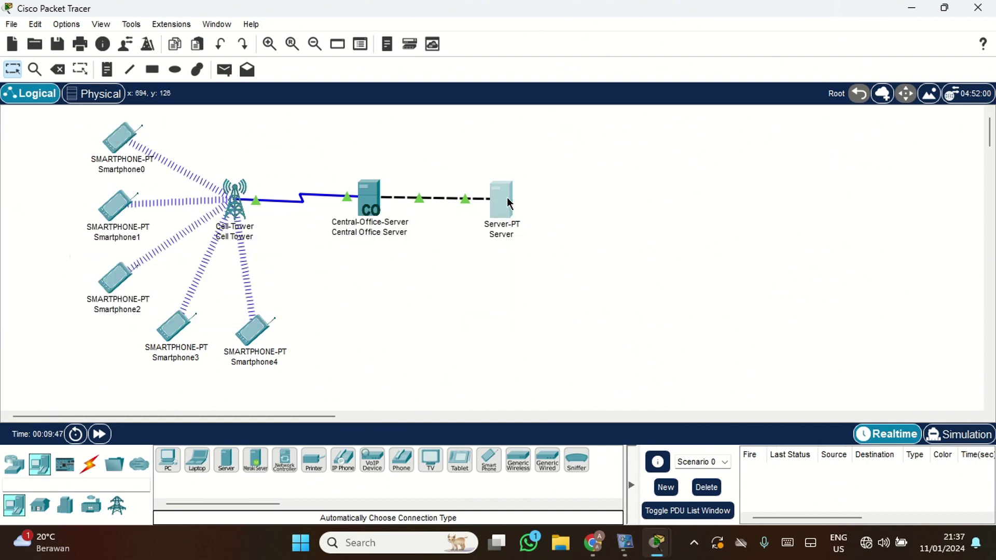
- Open index.html for editing in the Server's HTTP service
click(508, 199)
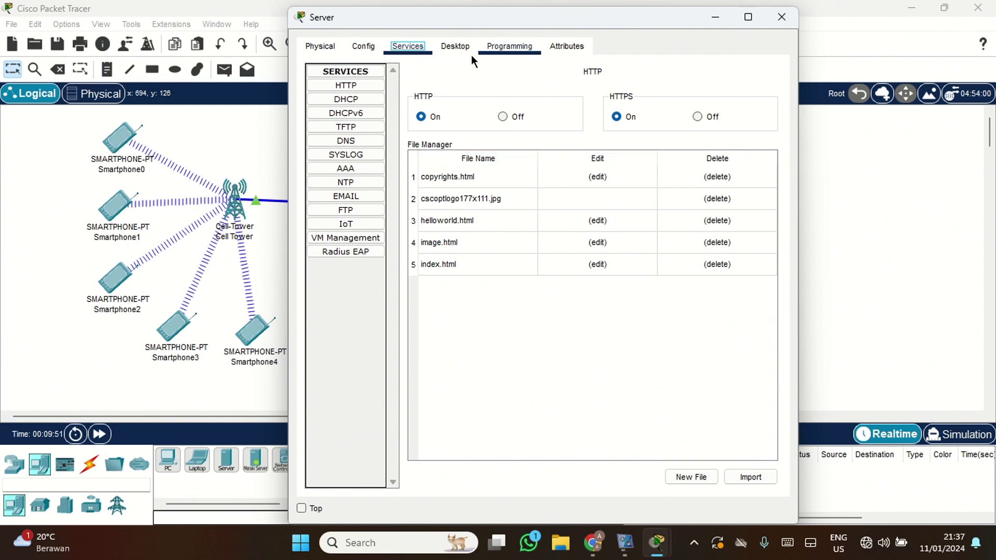
click(369, 85)
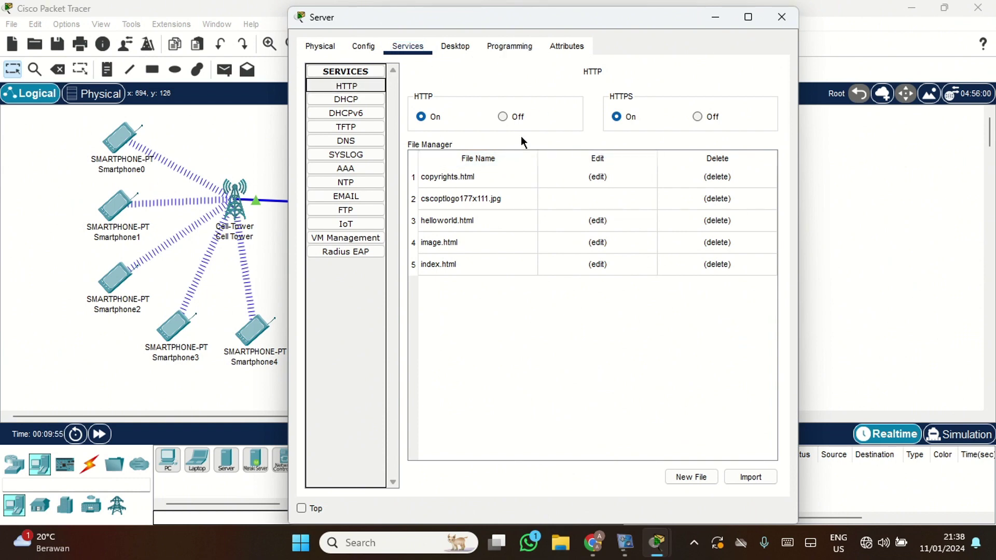
click(501, 177)
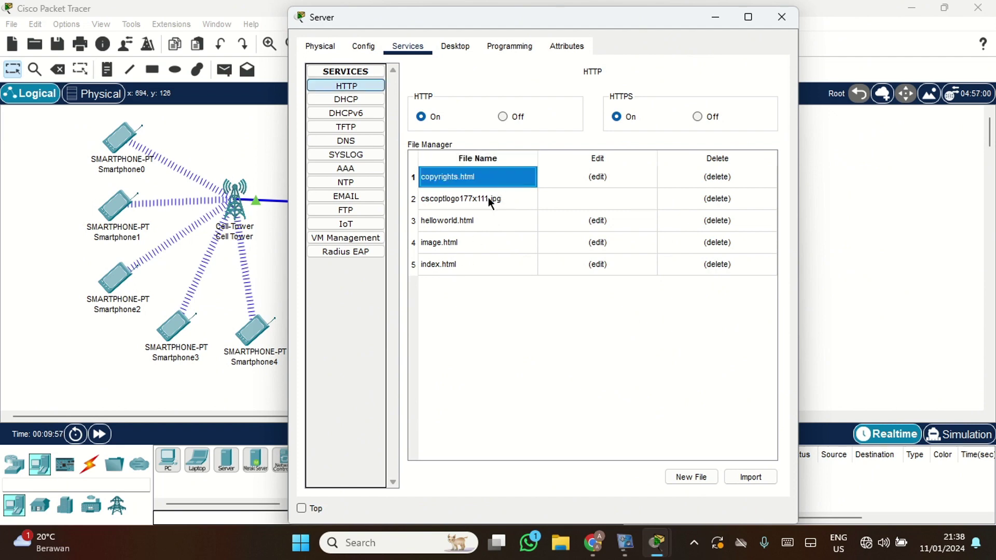
click(480, 202)
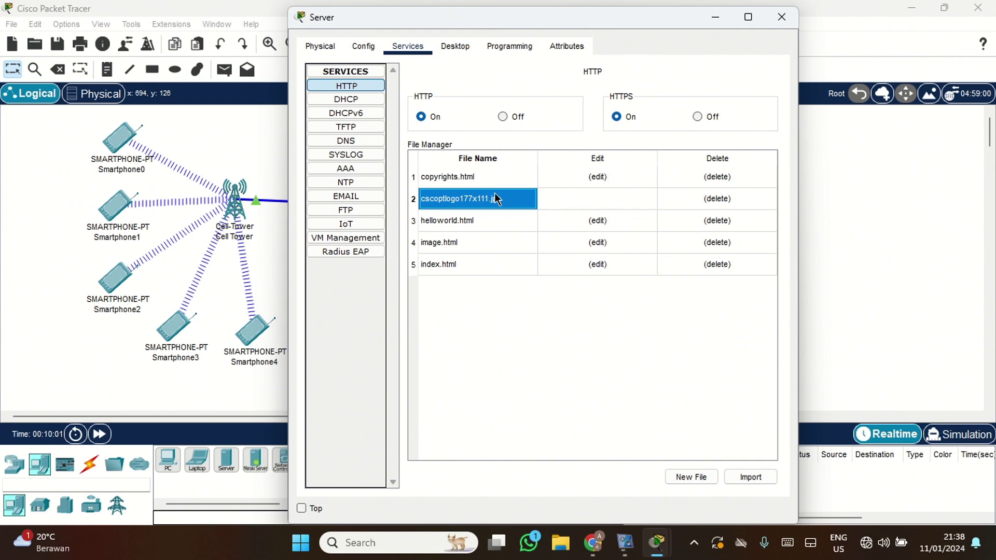
click(502, 224)
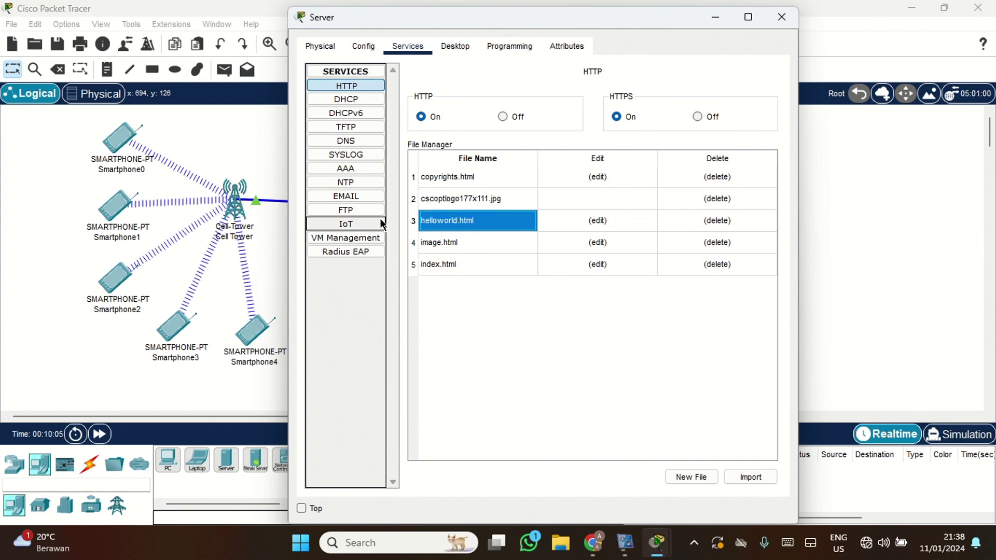
click(455, 246)
drag(478, 177, 472, 232)
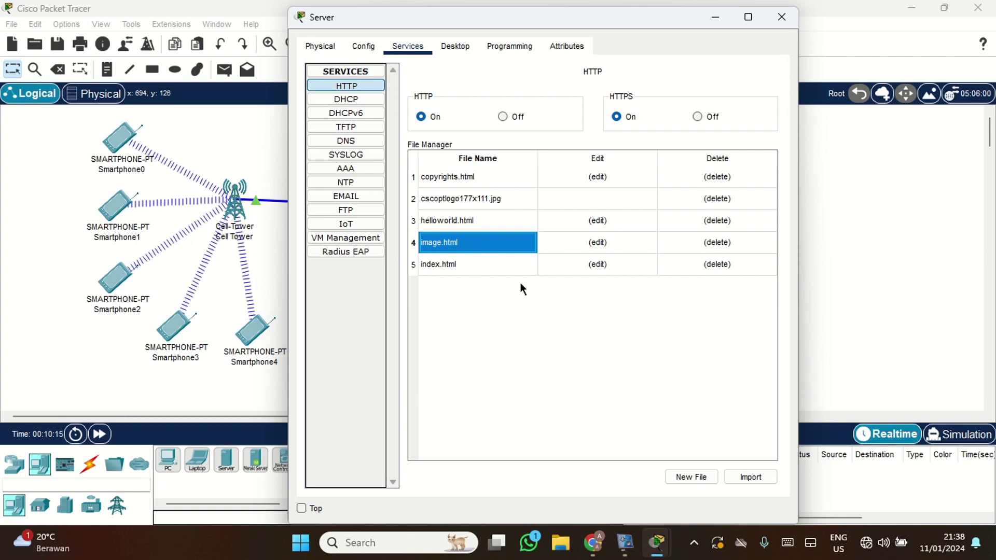
click(425, 273)
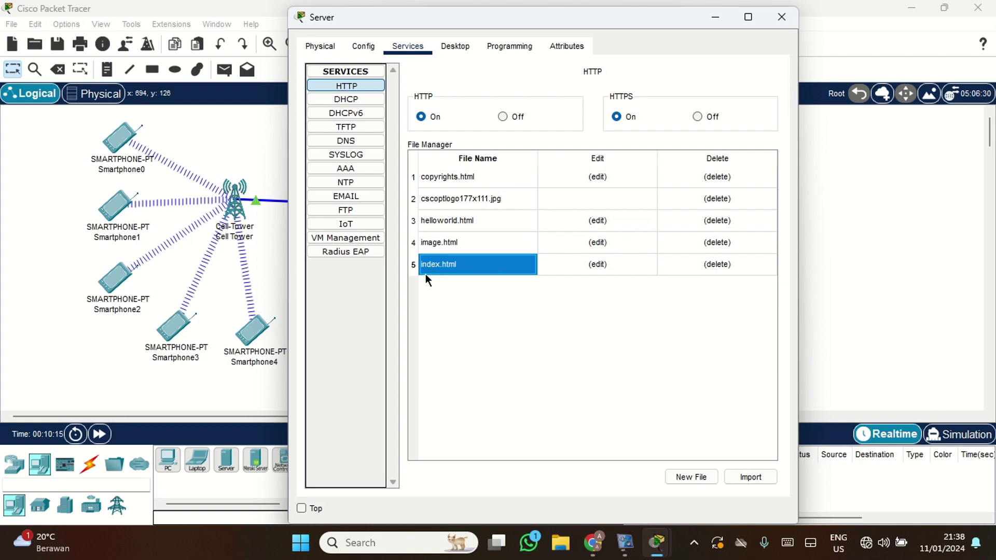
click(620, 264)
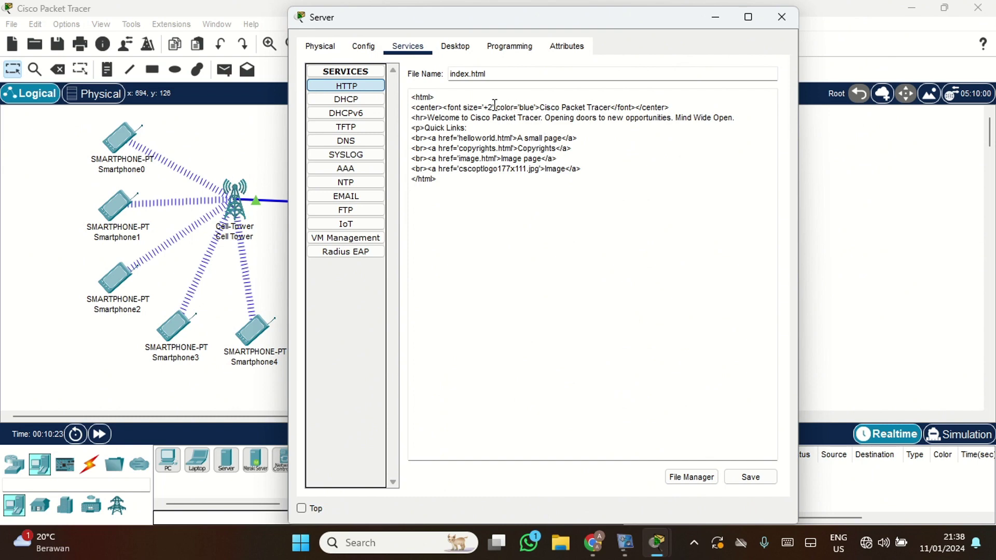
- Replace the heading text "Cisco Packet Tracer" in index.html with "Selamat Datang"
drag(519, 107, 534, 109)
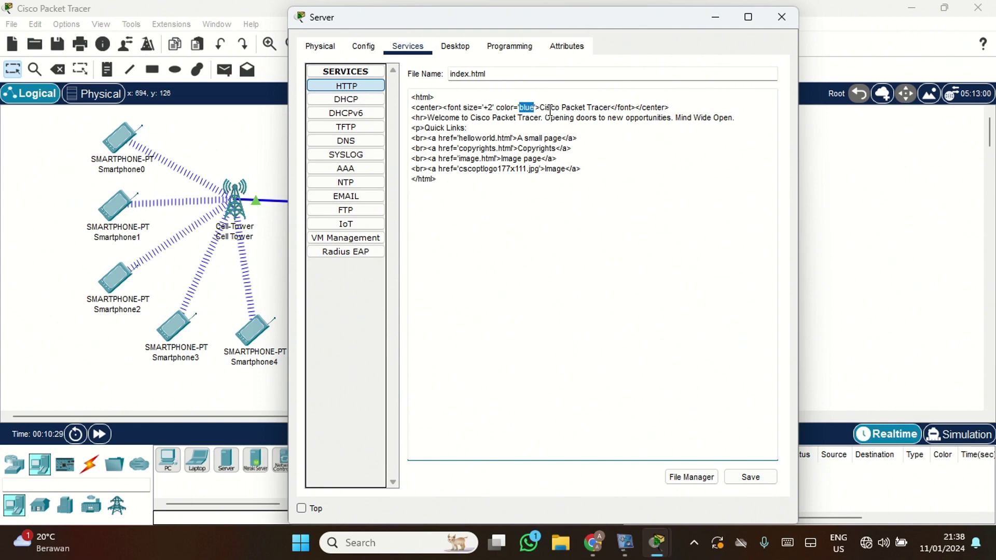
click(544, 107)
drag(543, 108, 611, 108)
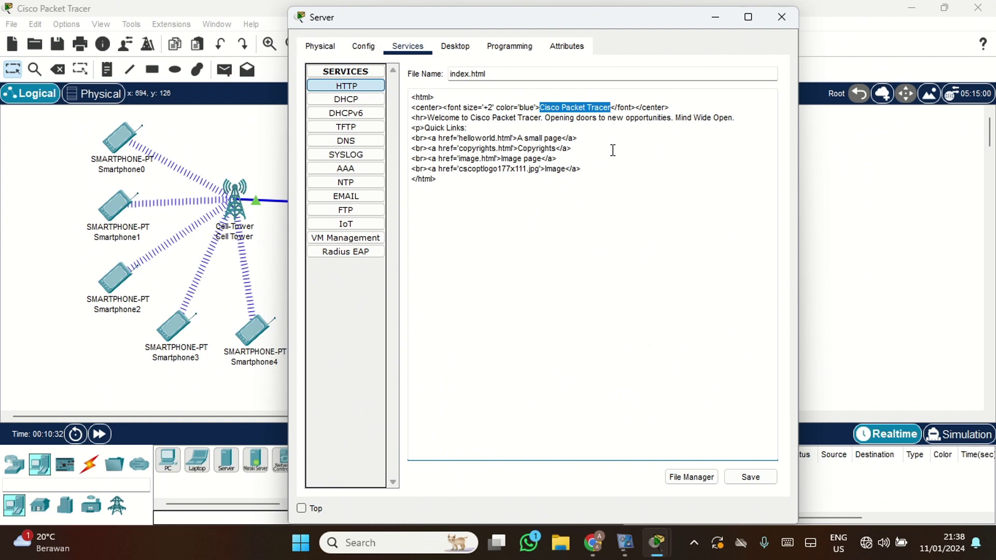
text(Selamat)
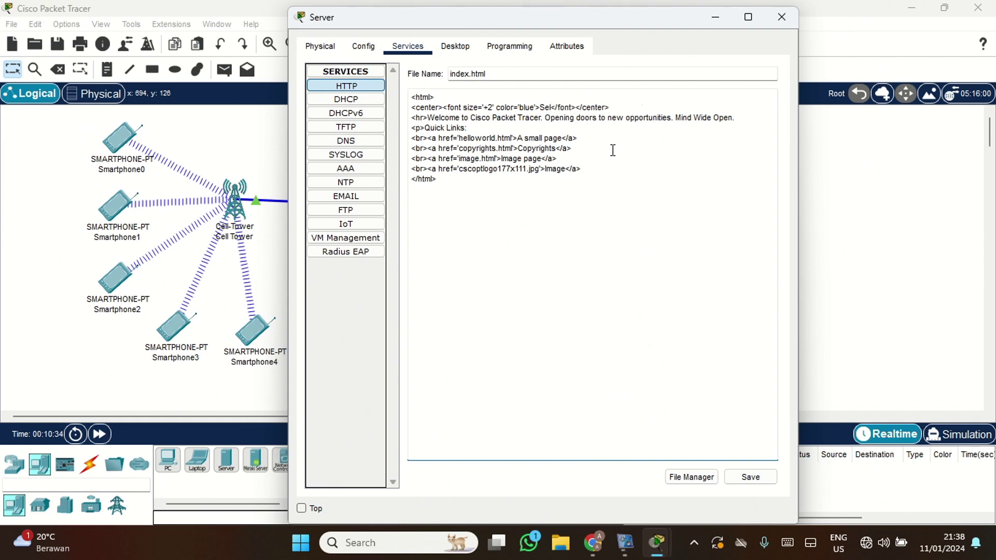
text( Datang)
- Change the heading's font color in index.html to Green and save the page, overwriting the existing file
key(Left)
key(Left)
key(Left)
key(Left)
key(Left)
key(Left)
key(BackSpace)
key(BackSpace)
key(BackSpace)
key(BackSpace)
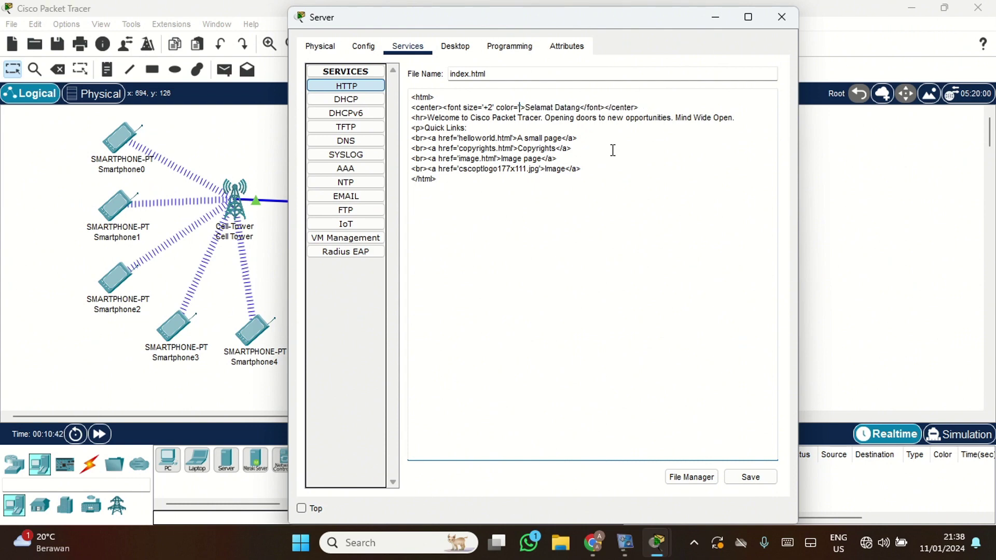
text(Gree)
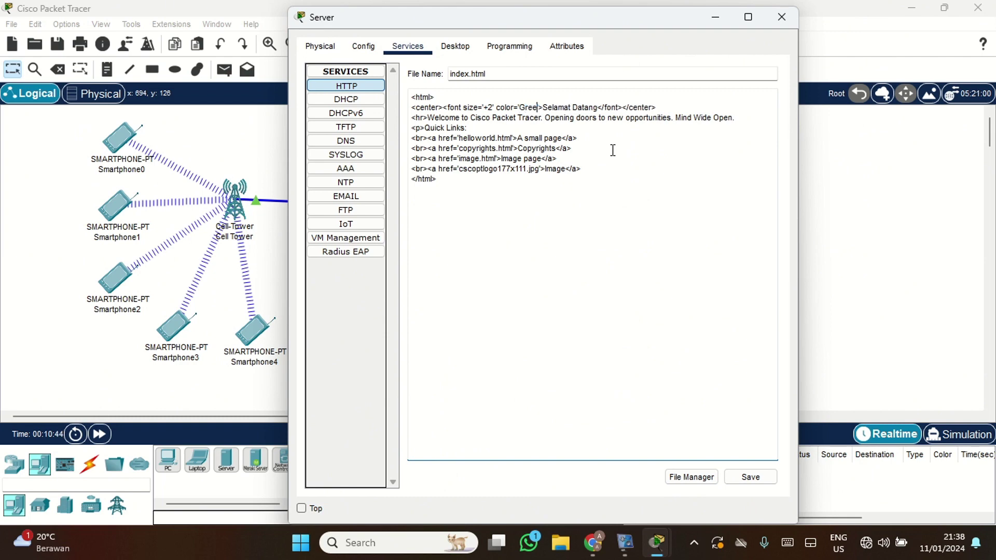
text(n)
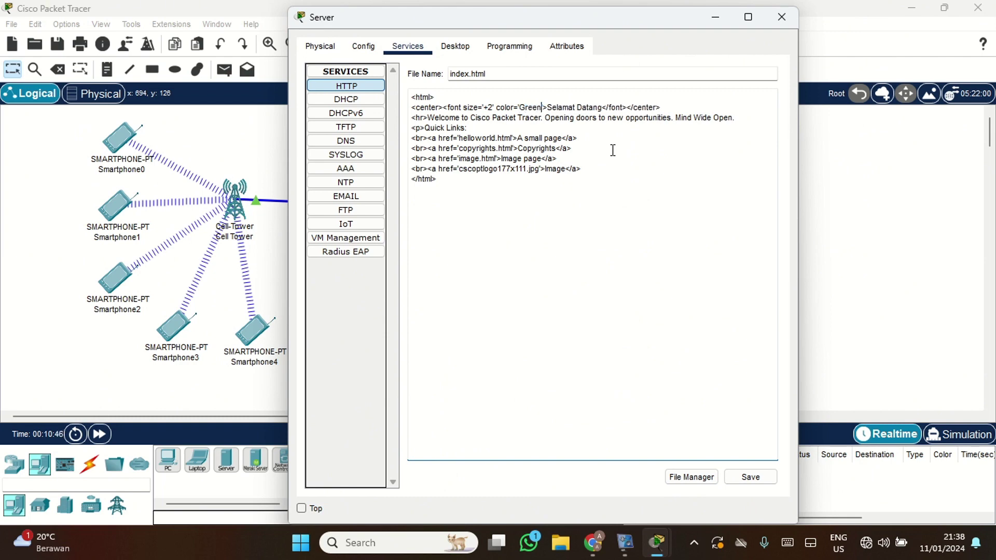
click(739, 481)
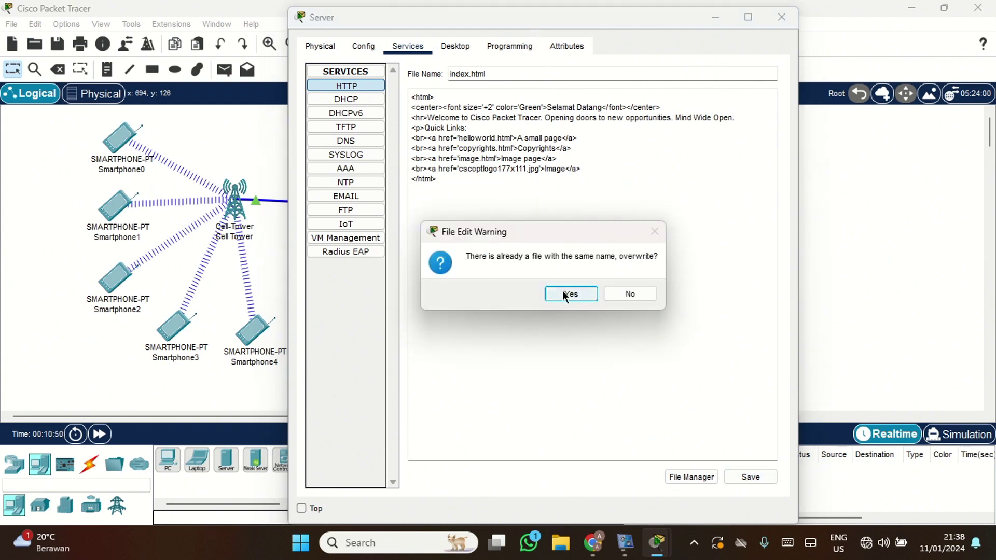
click(565, 294)
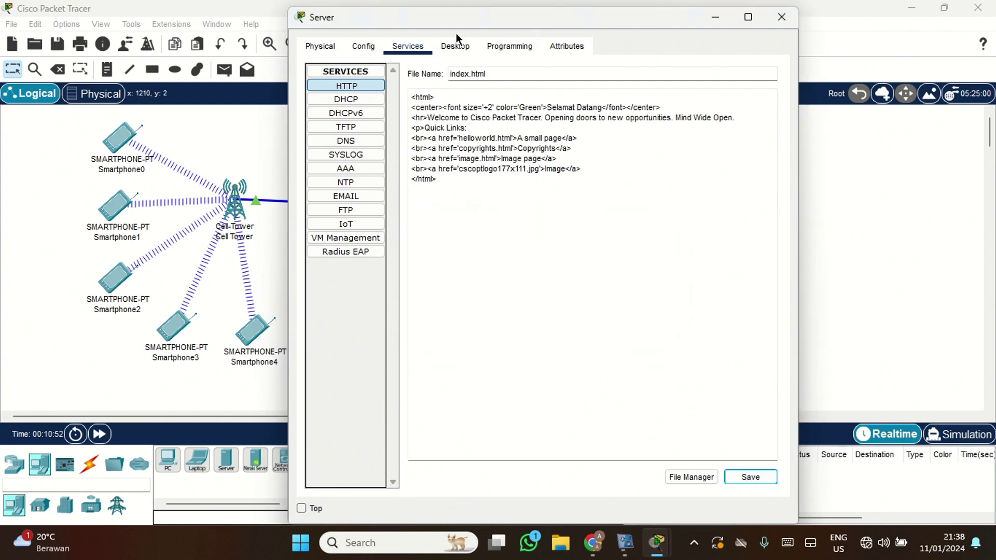
- Arrange the Server and Smartphone0 windows side by side and reload vanilla.com on Smartphone0 to check the heading
drag(493, 24, 688, 30)
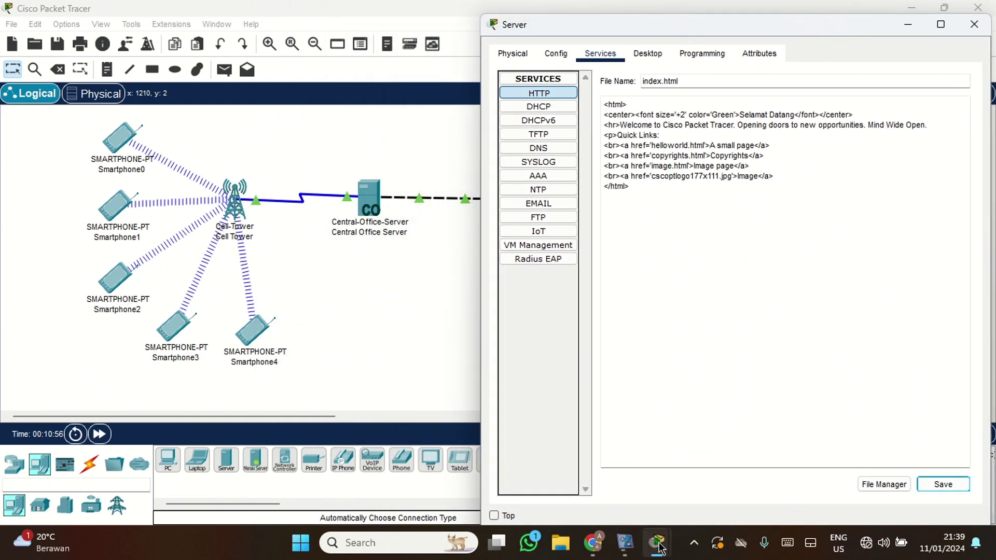
mouse_move(659, 545)
click(694, 474)
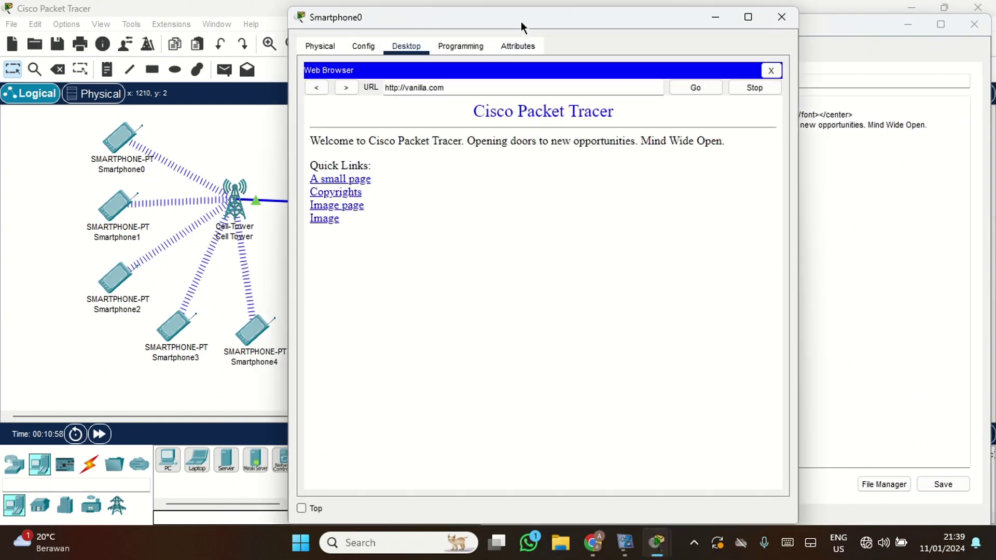
drag(521, 23, 232, 26)
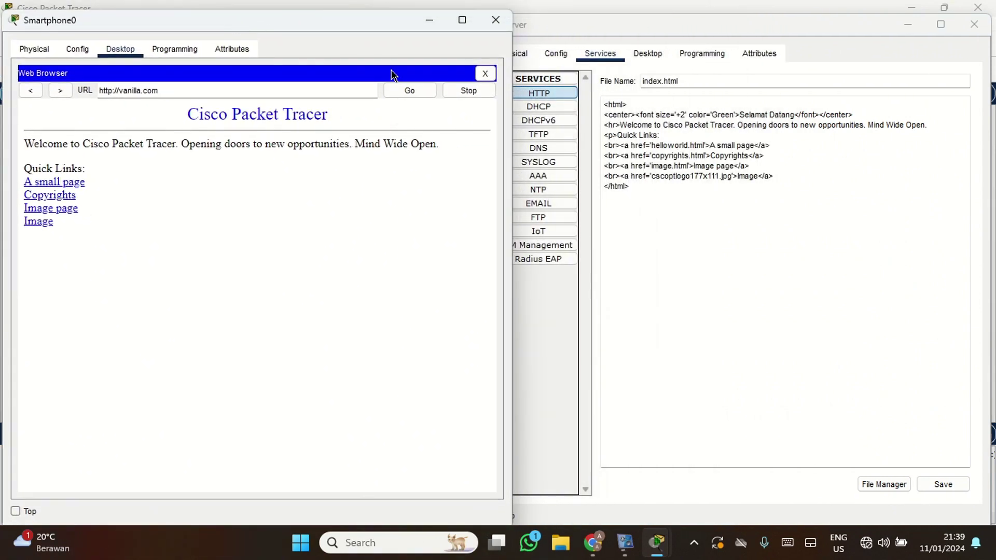
click(404, 93)
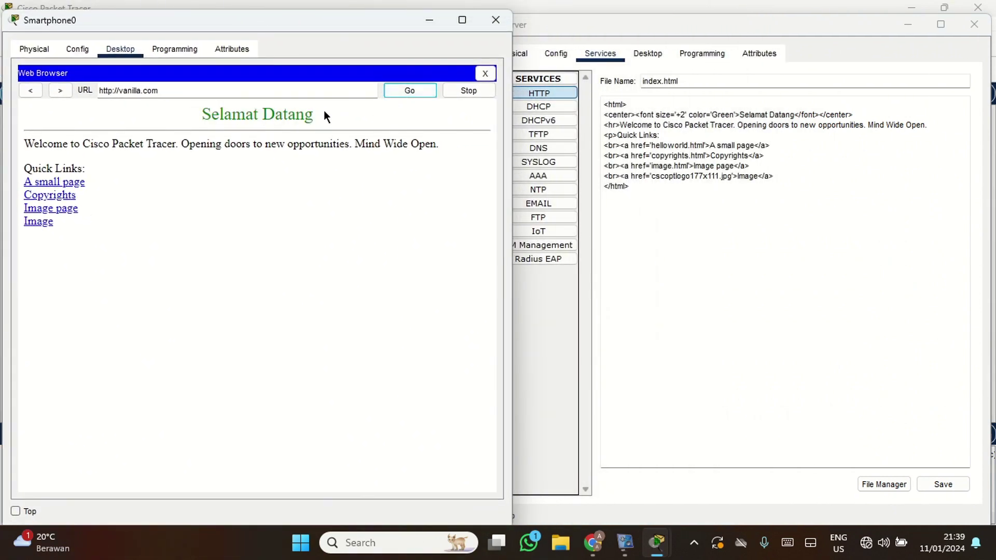
drag(197, 116, 312, 131)
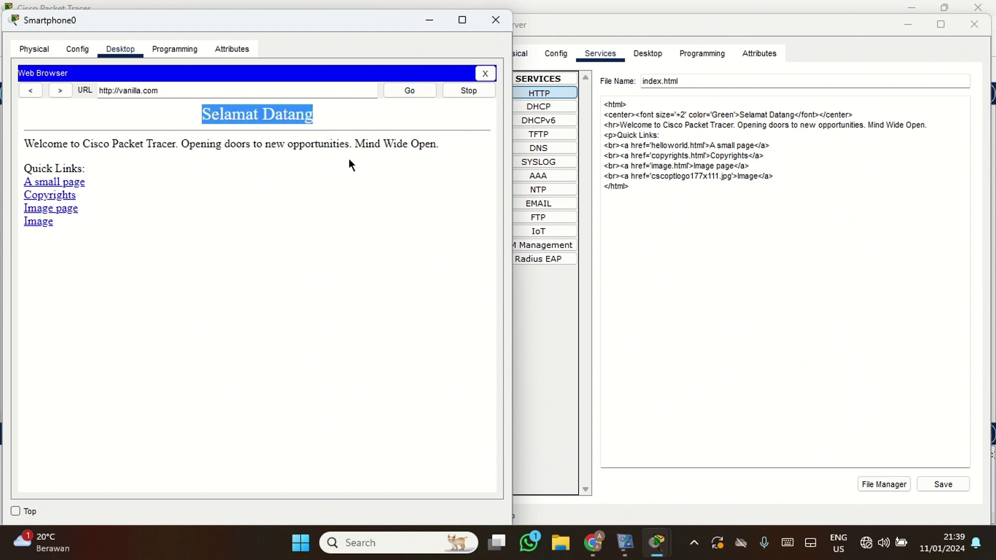
click(315, 128)
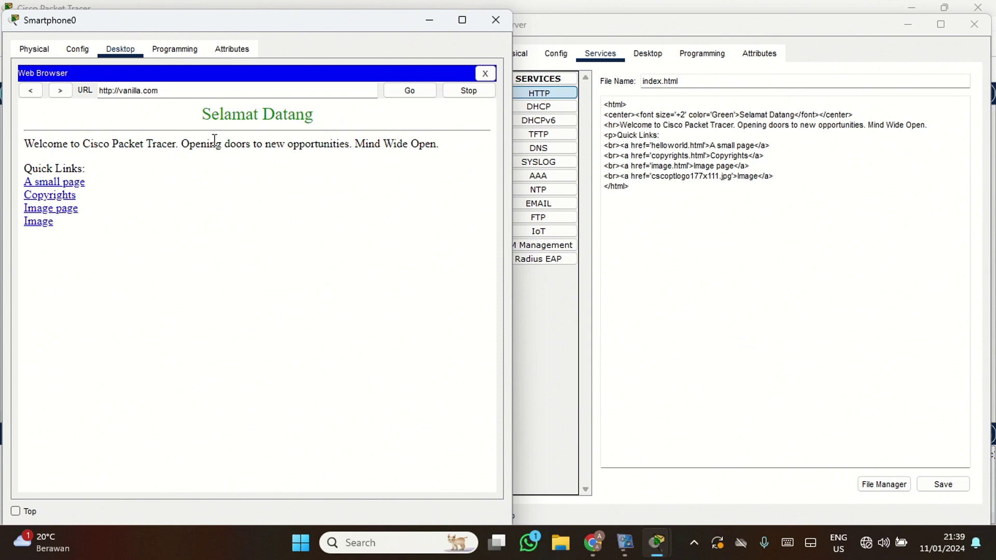
- View the Image page and the Cisco logo image in Smartphone0's browser, and return to the vanilla.com home page
click(71, 213)
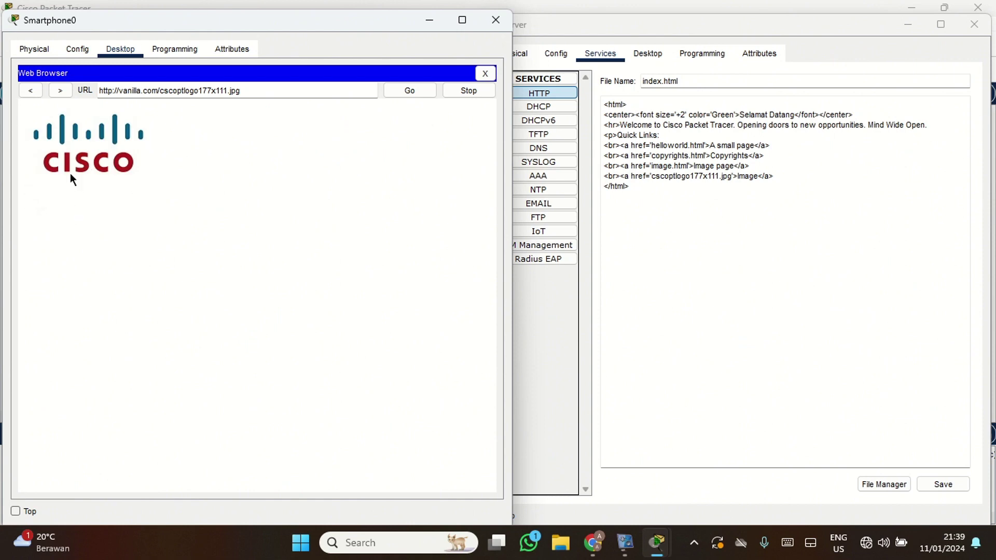
click(31, 93)
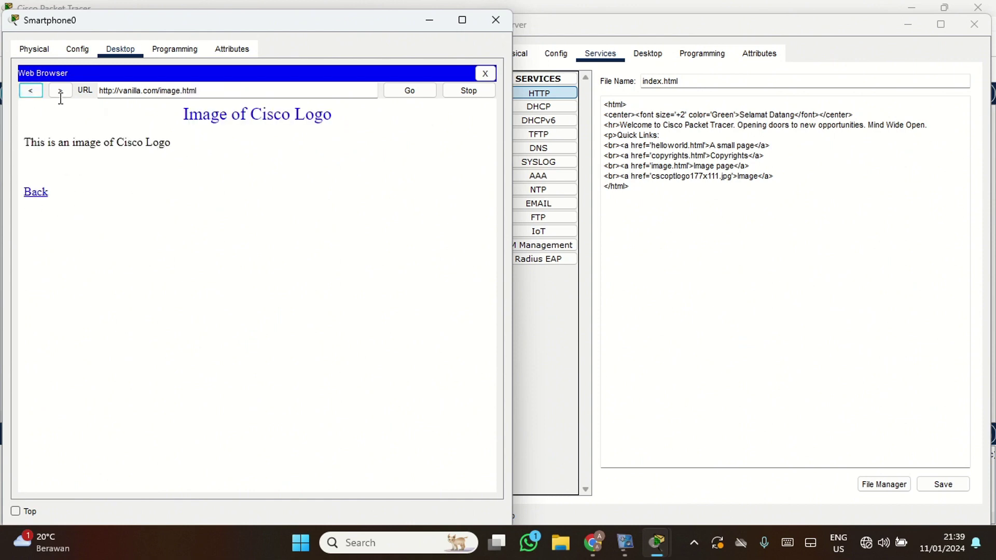
click(31, 92)
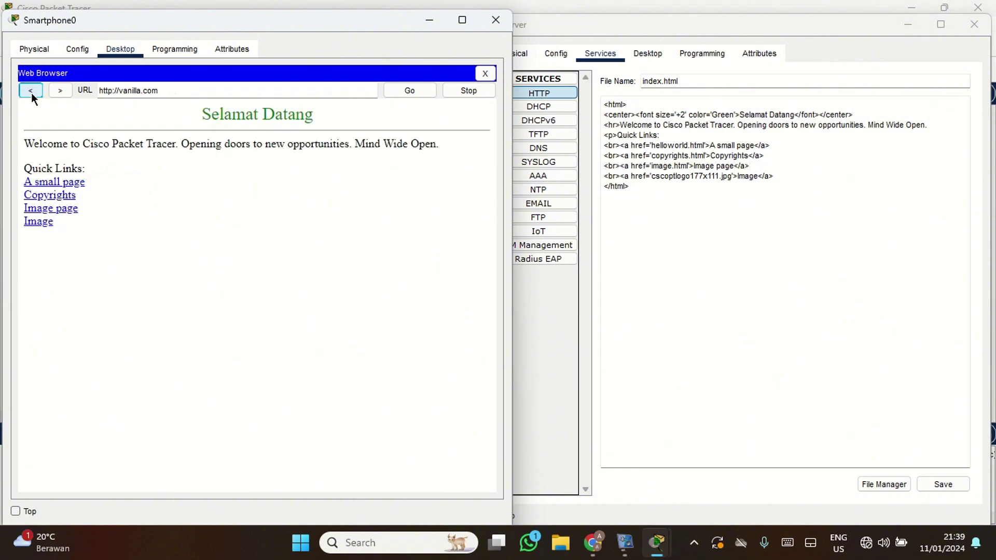
- Return to the Server's HTTP file list and reopen index.html for editing
click(532, 30)
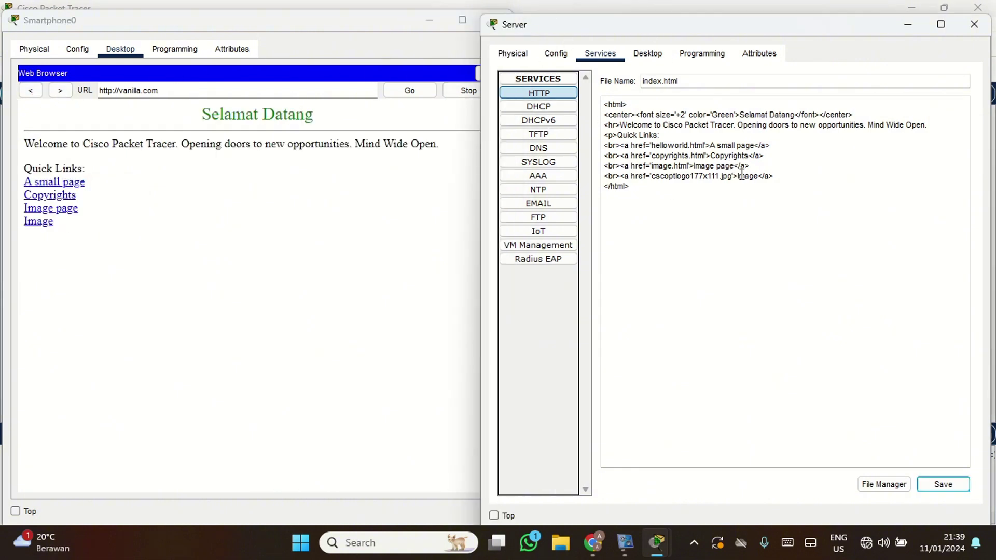
click(887, 485)
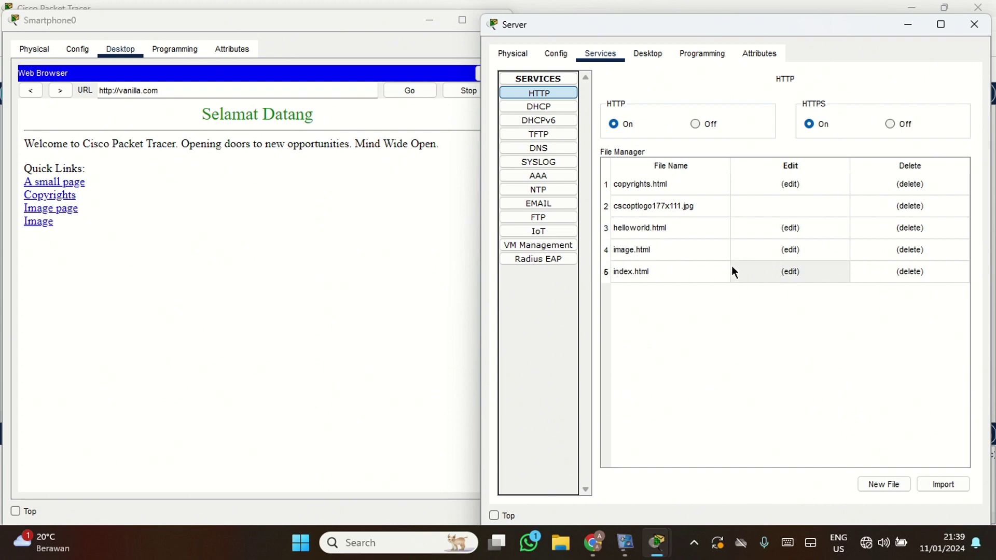
click(783, 270)
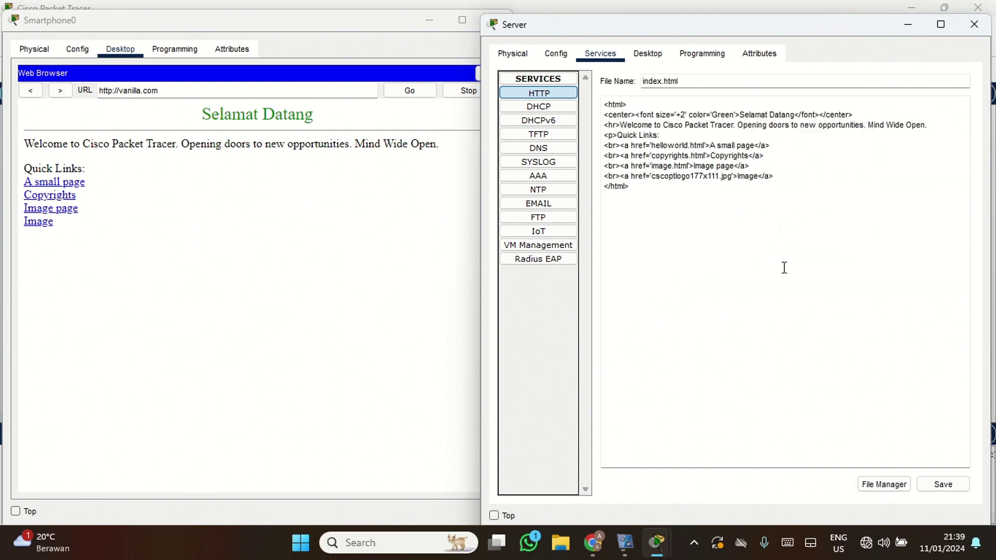
- Examine the Image page link on Smartphone0's home page alongside its markup in index.html
click(98, 210)
triple_click(97, 211)
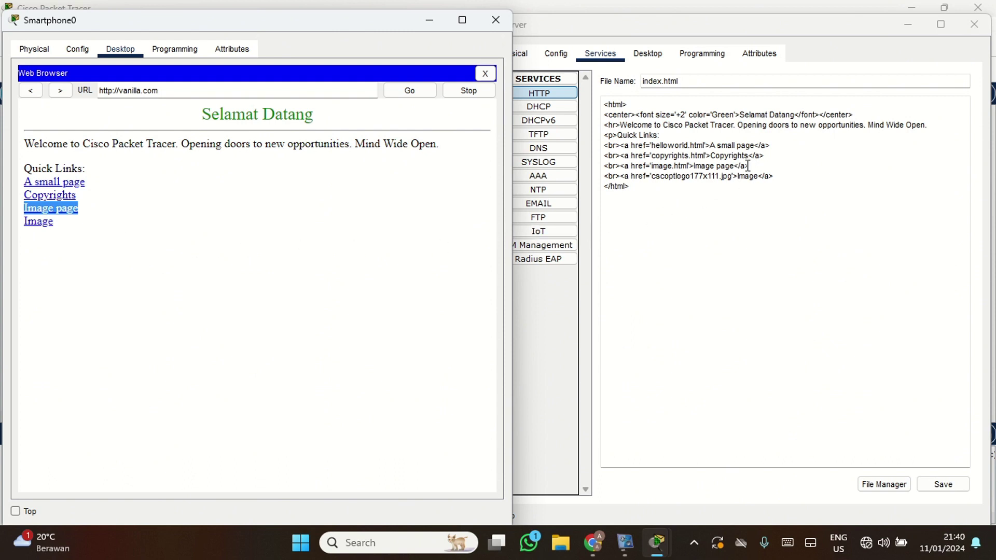
drag(733, 166, 695, 166)
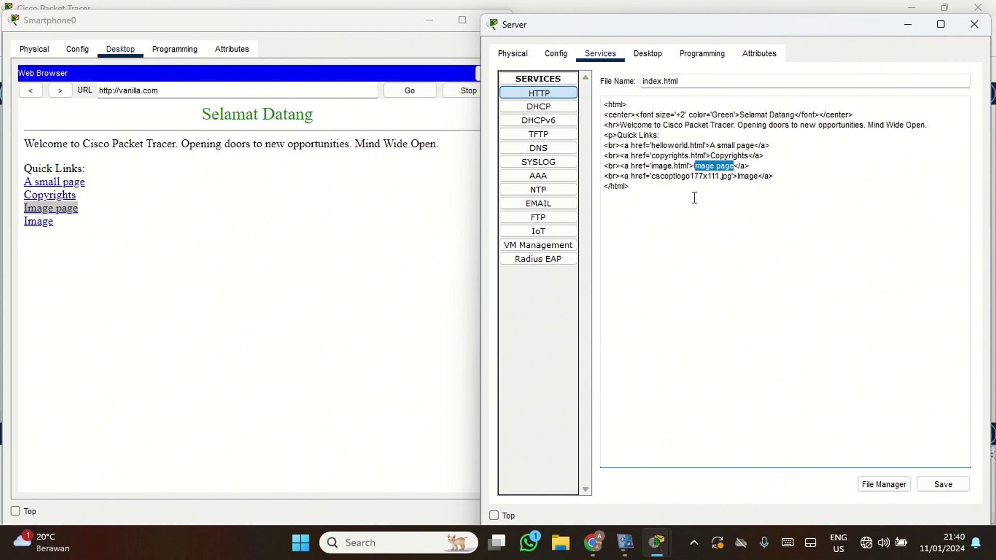
drag(652, 166, 665, 158)
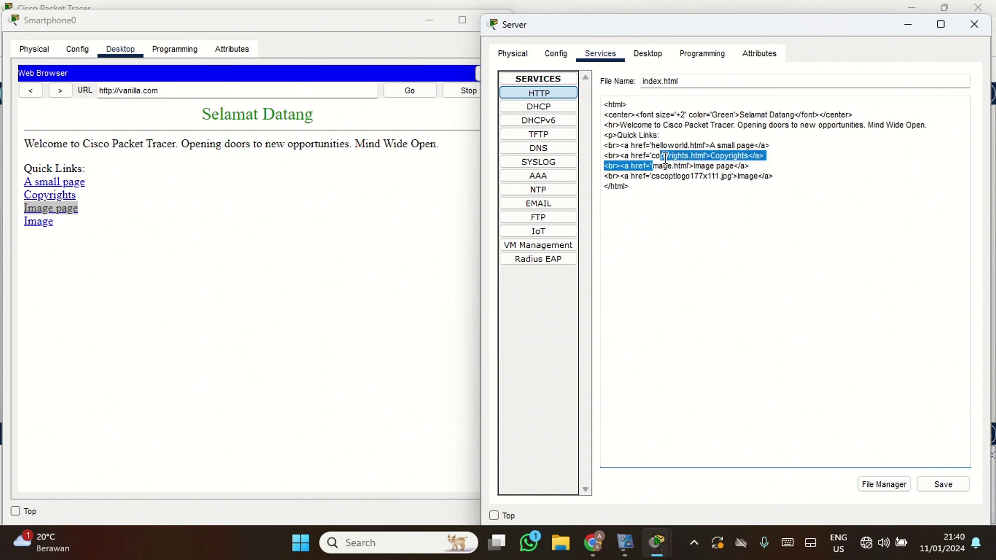
double_click(665, 158)
click(702, 195)
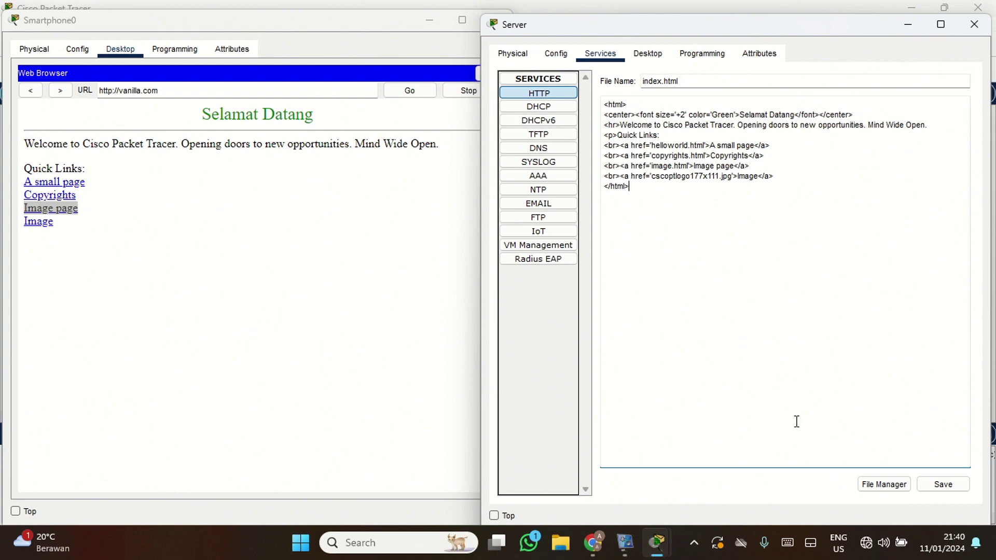
- Open image.html from the HTTP file list, examine its logo image reference, and return to the file list
click(893, 482)
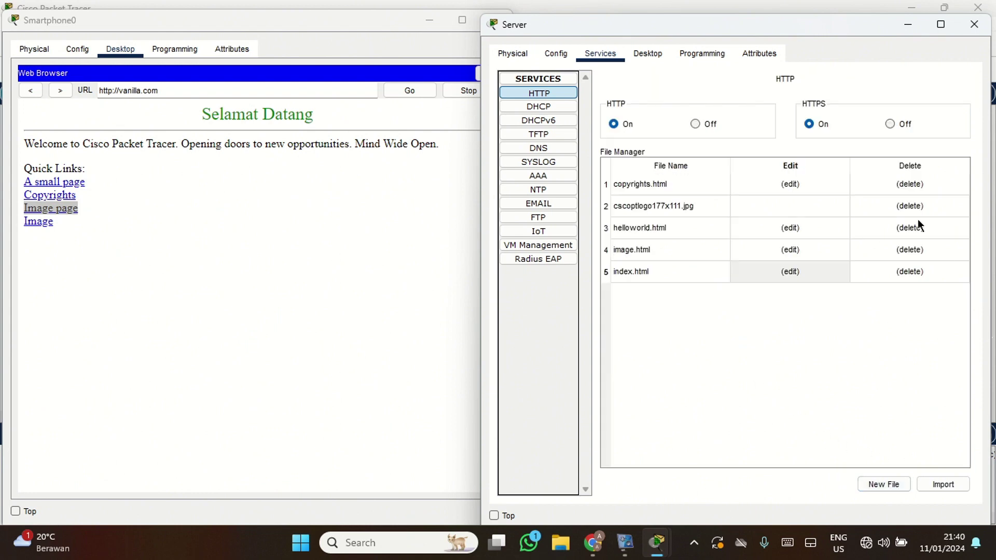
click(779, 253)
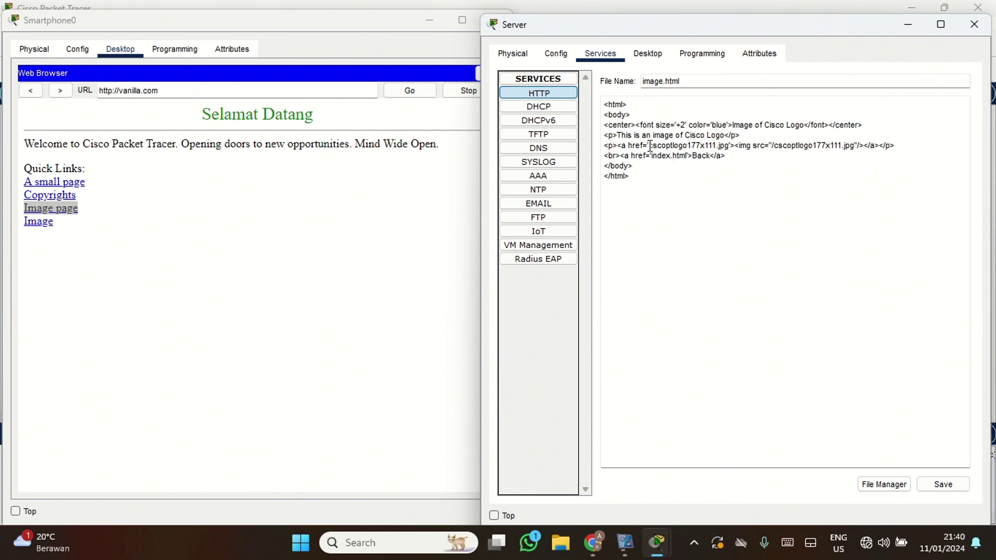
drag(649, 147, 716, 146)
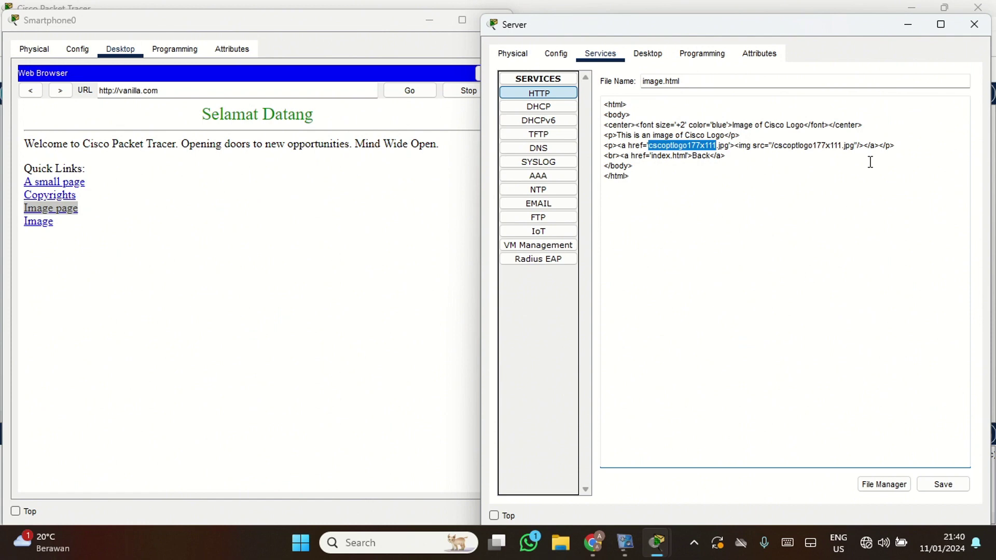
click(867, 484)
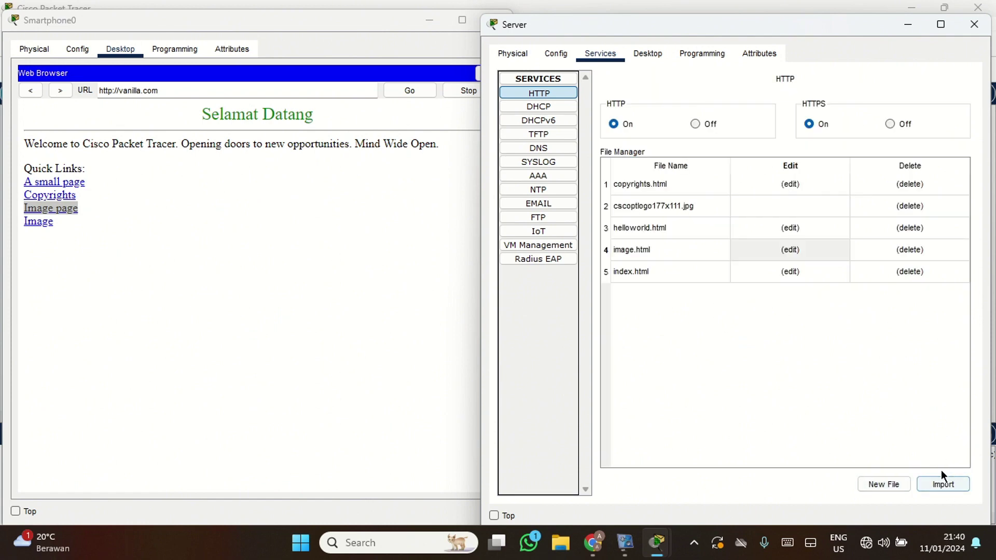
- Start importing a file to the HTTP server and browse the images in the Ahayyyy folder under Pictures
click(939, 484)
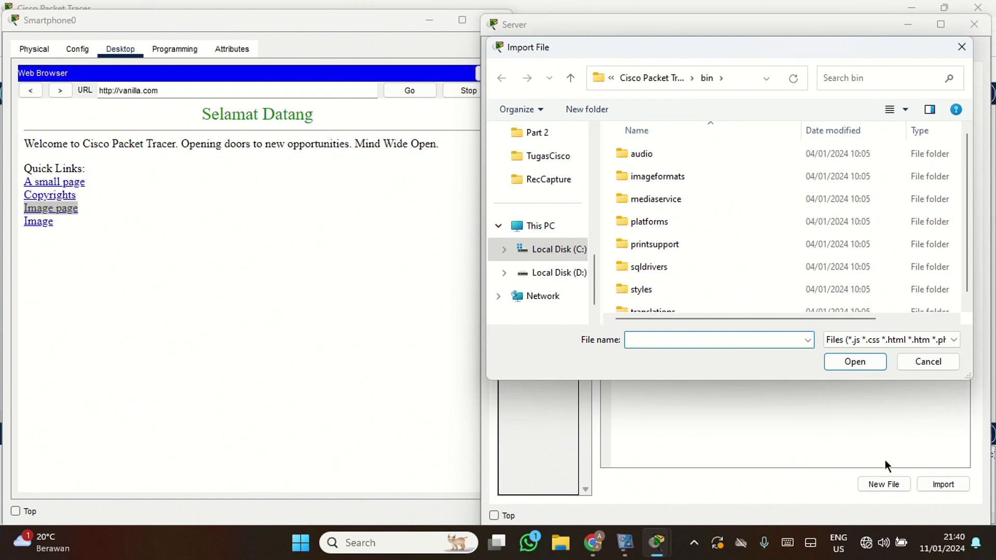
scroll(571, 226, up, 3)
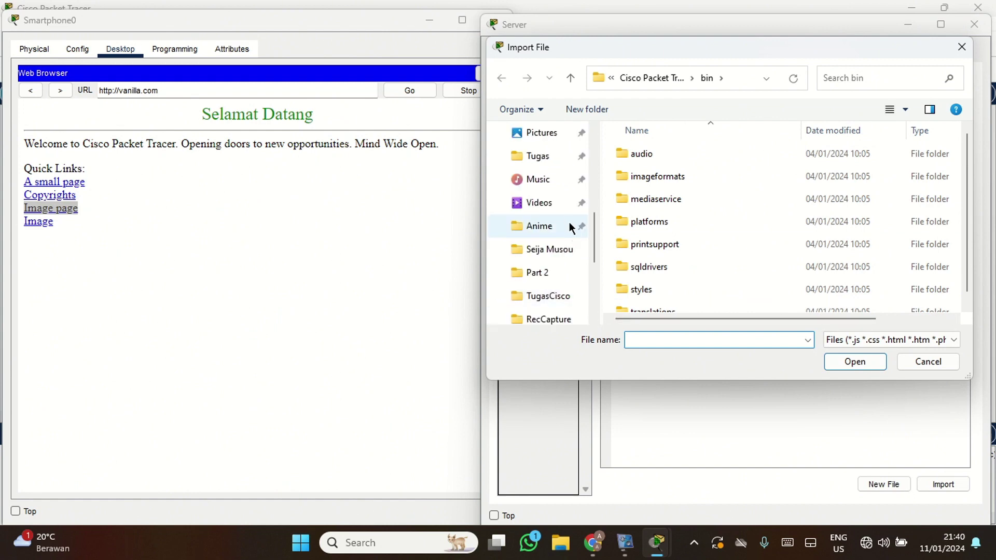
click(544, 134)
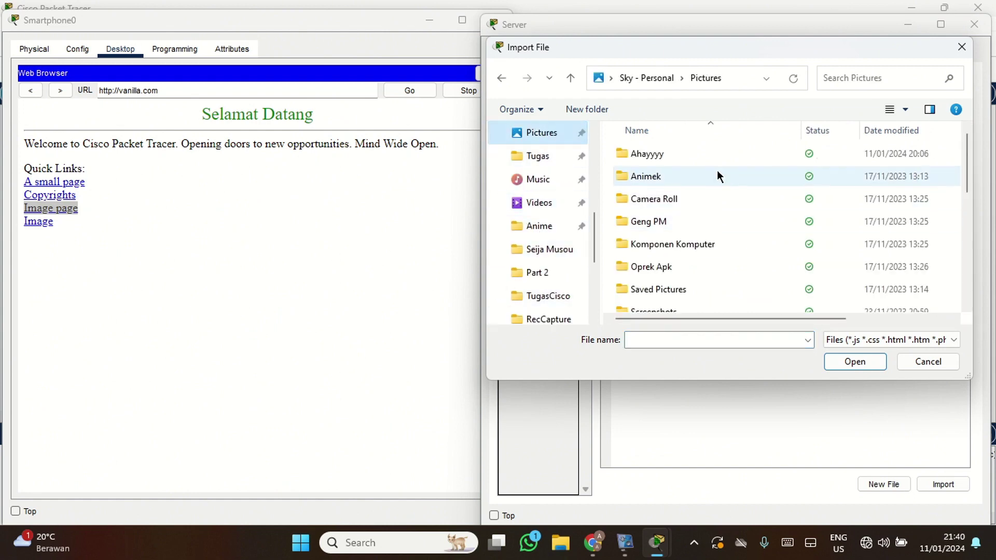
double_click(680, 154)
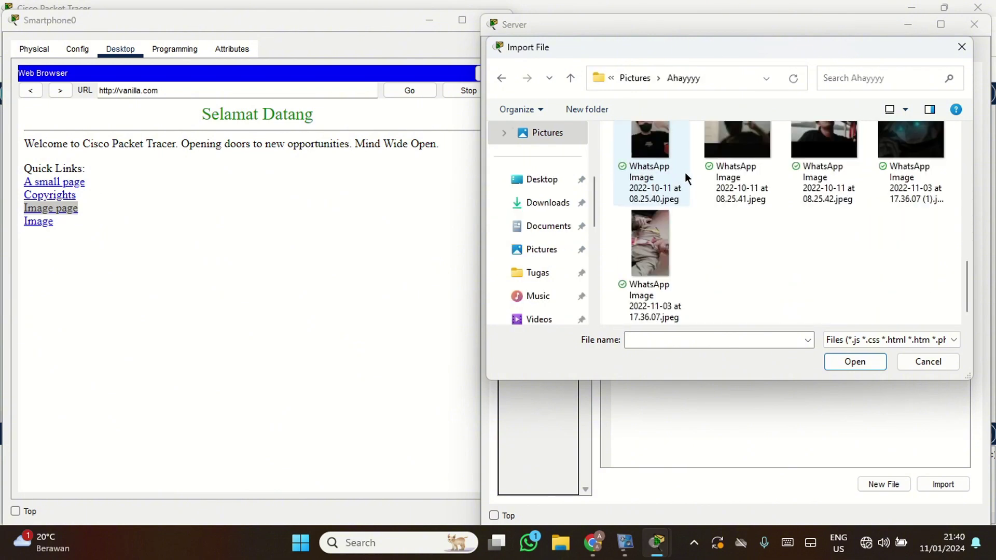
scroll(731, 268, up, 5)
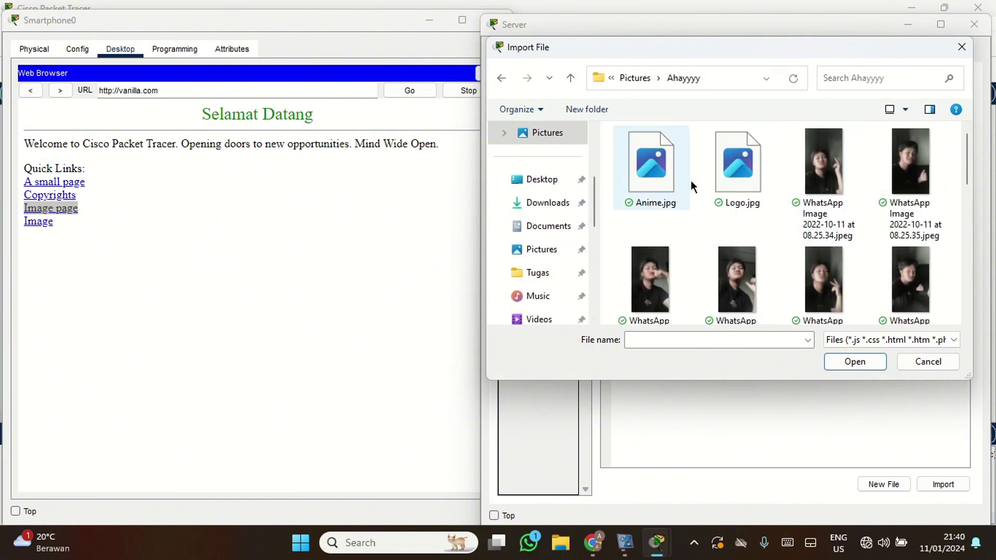
click(722, 185)
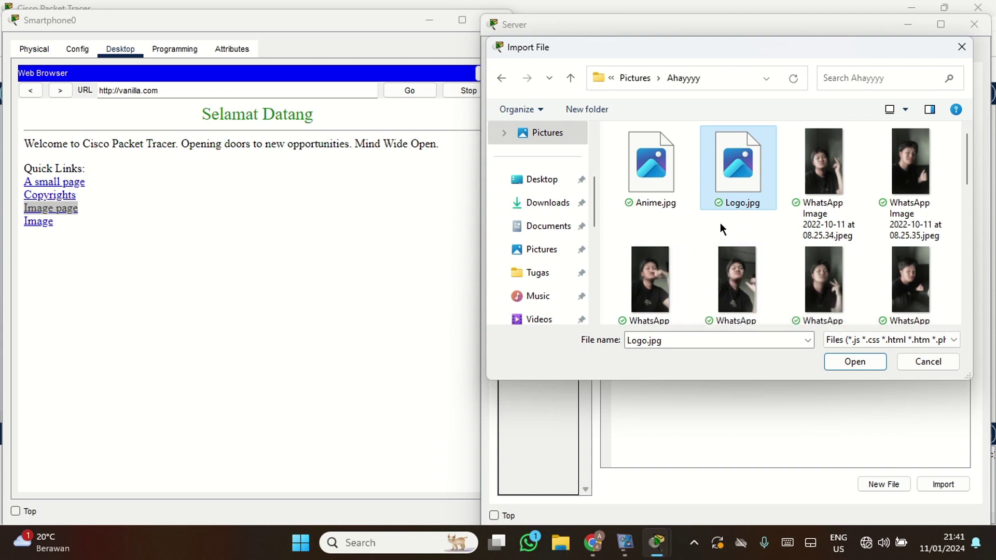
scroll(722, 228, down, 2)
scroll(721, 233, up, 2)
scroll(689, 249, down, 5)
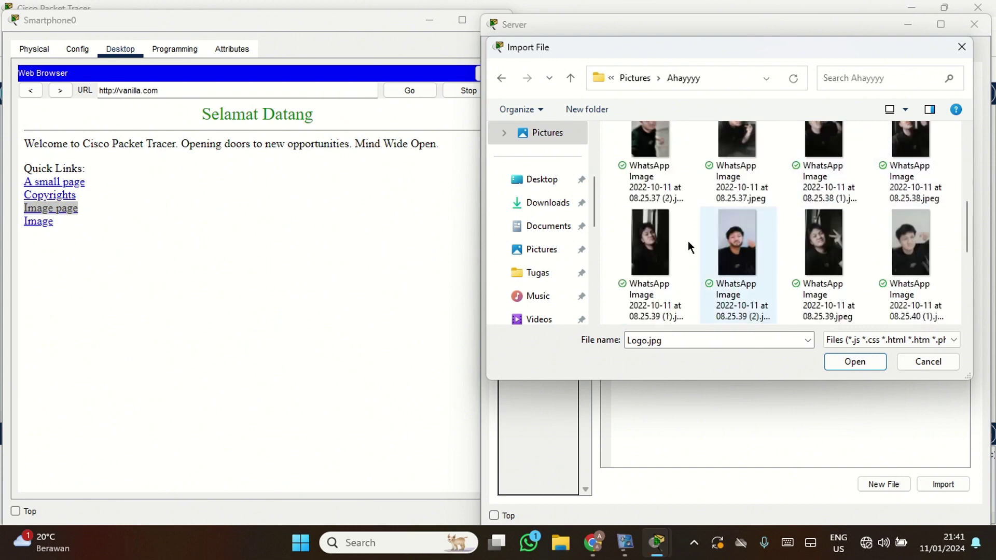
scroll(687, 283, up, 1)
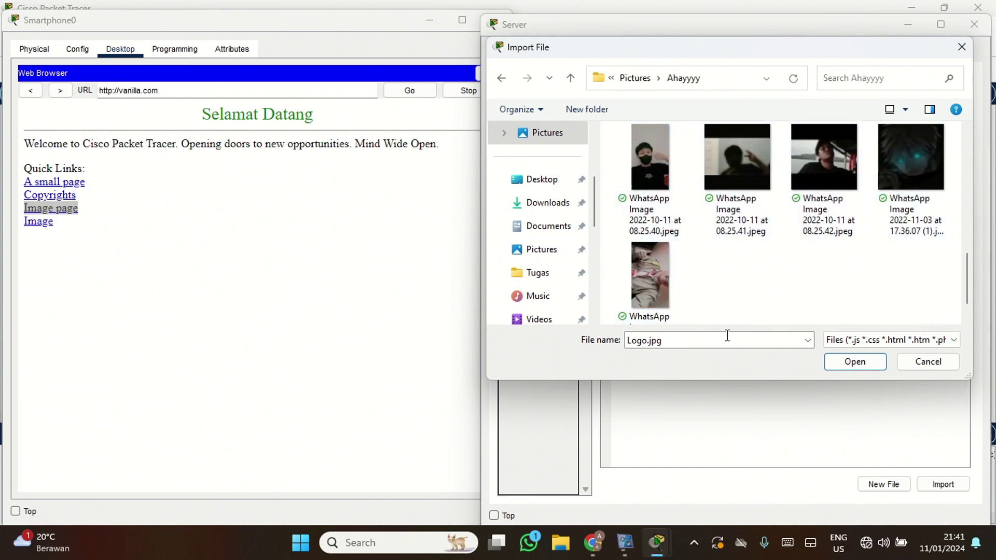
- Rename the image WhatsApp Image 2022-11-03 at 17.36.07 (1).jpeg as logoanime.jpeg
click(907, 217)
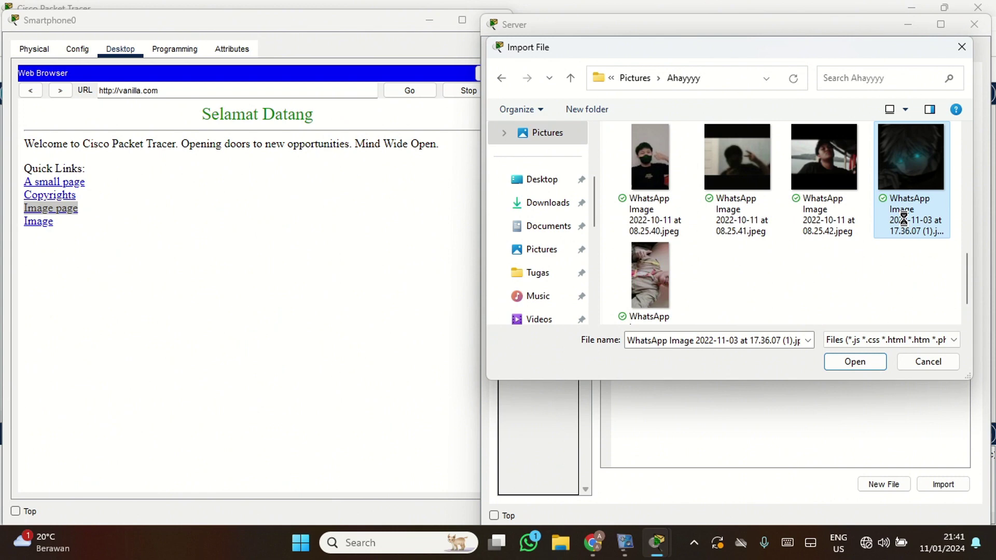
right_click(904, 220)
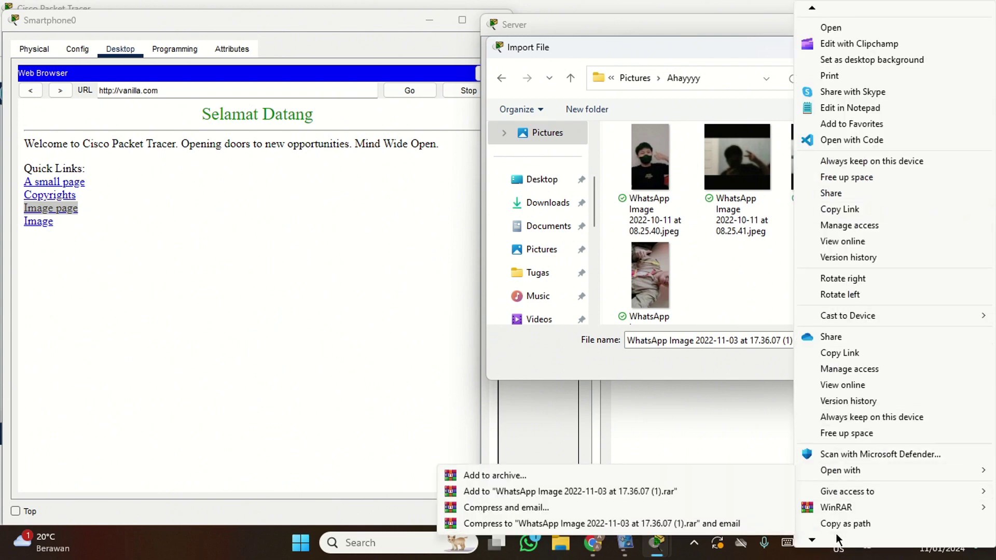
scroll(836, 539, down, 3)
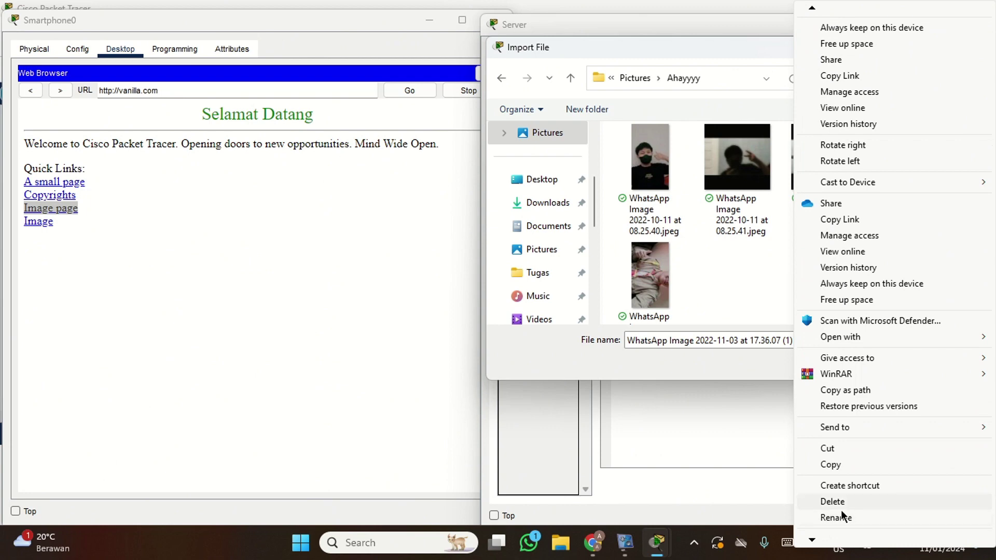
click(842, 516)
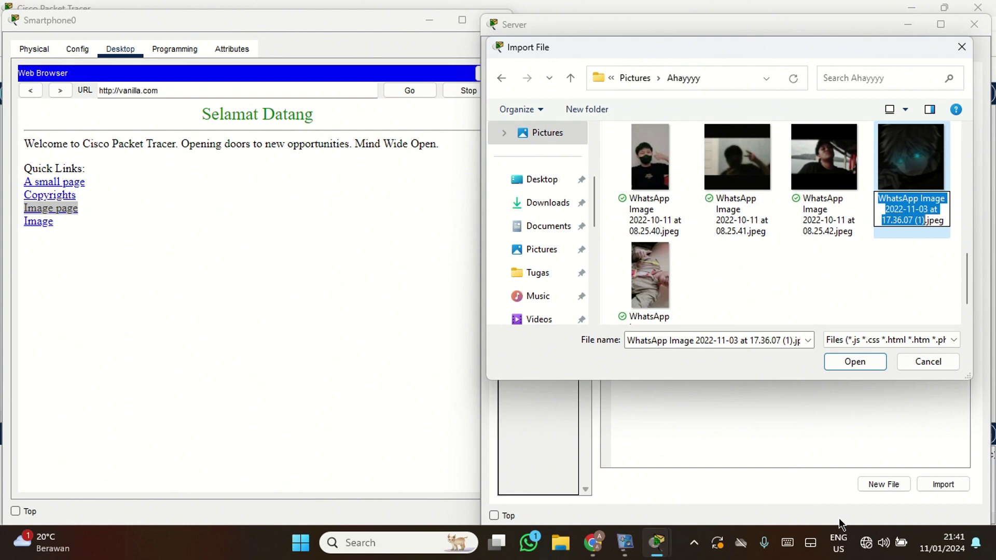
text(logo)
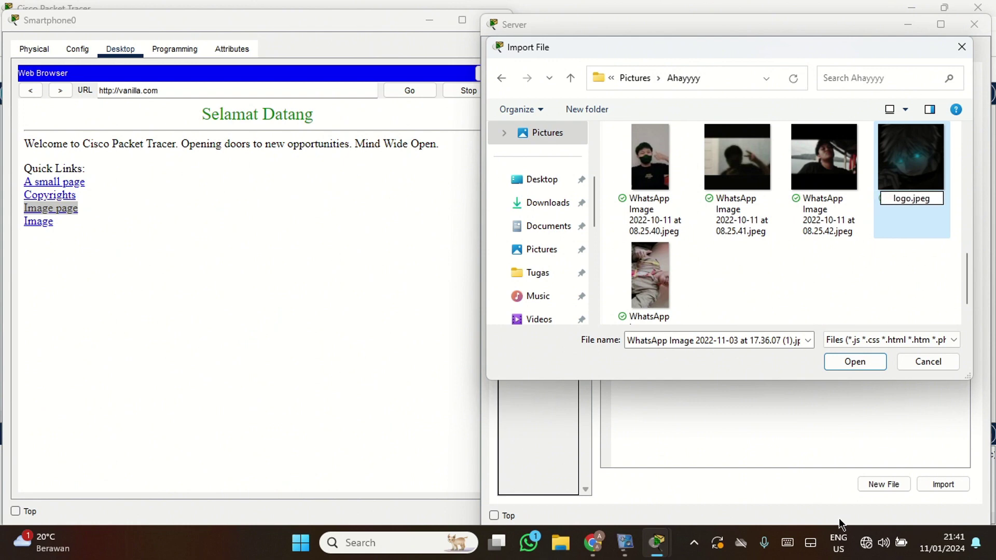
text(anime)
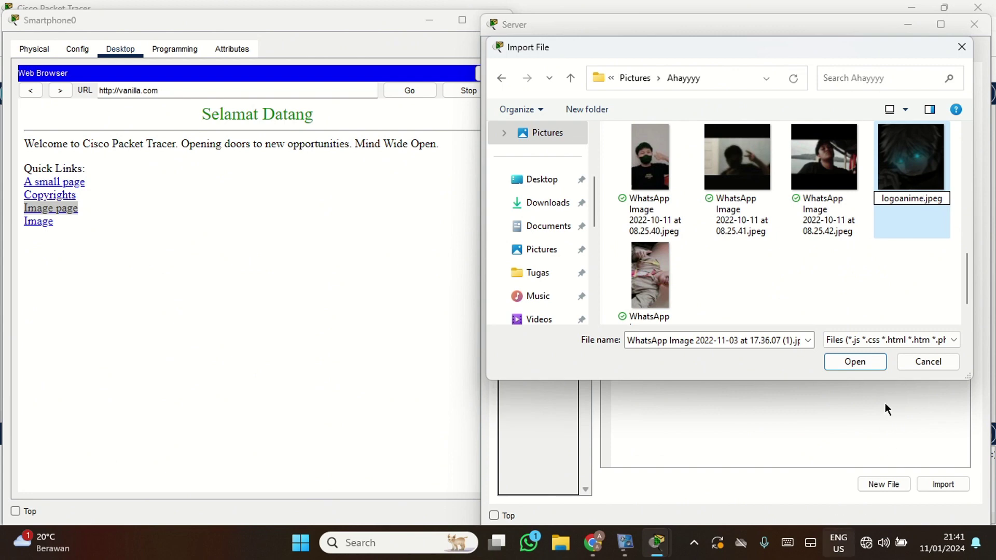
key(Return)
- Import logoanime.jpeg into the HTTP file list, overwriting the existing file, and select its entry
click(937, 201)
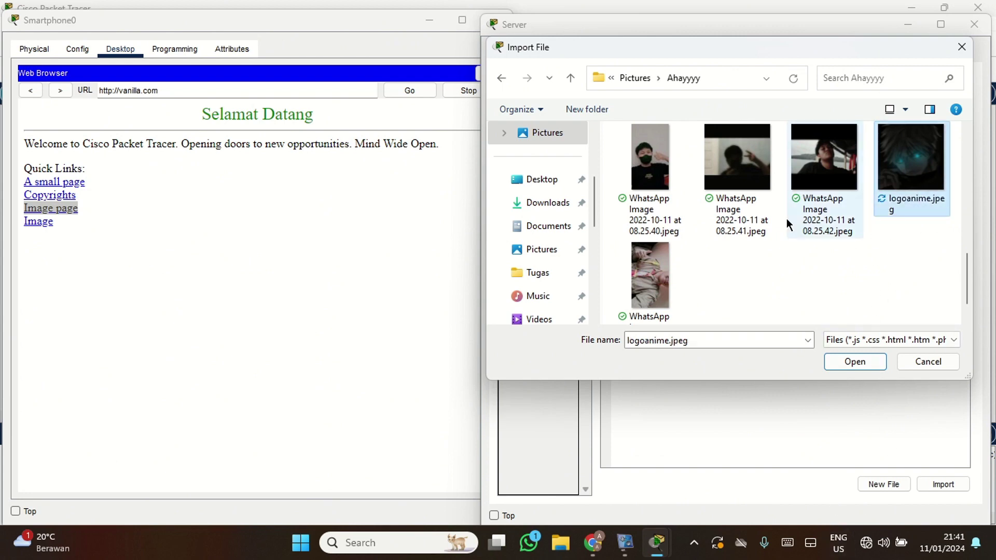
click(856, 363)
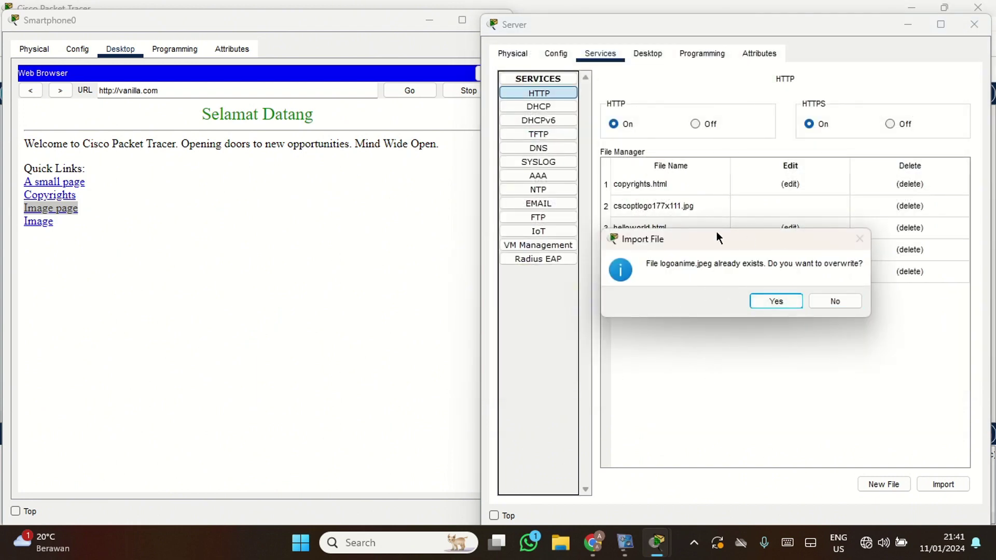
click(773, 299)
click(648, 295)
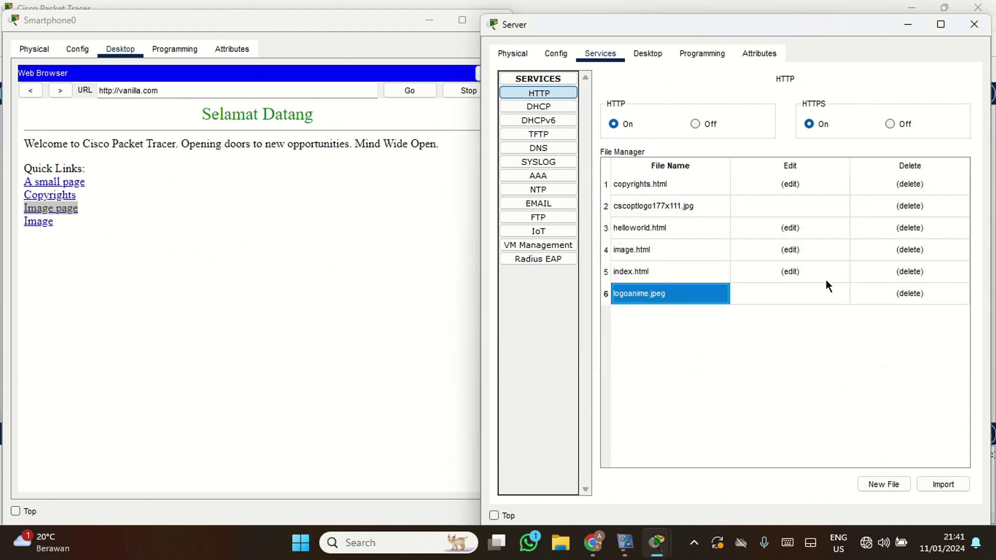
- Delete cscoptlogo177x111.jpg from the HTTP file list and confirm the deletion
click(630, 210)
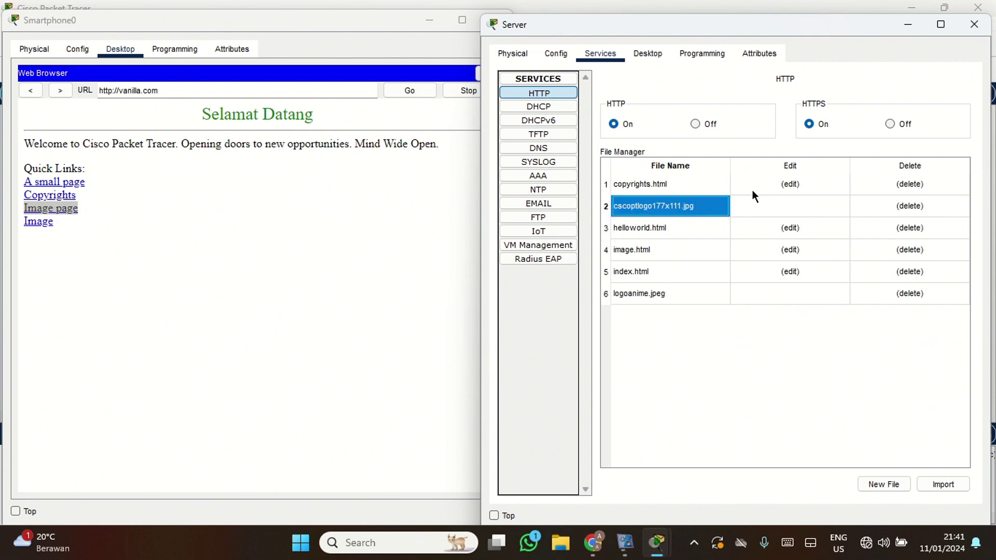
click(919, 208)
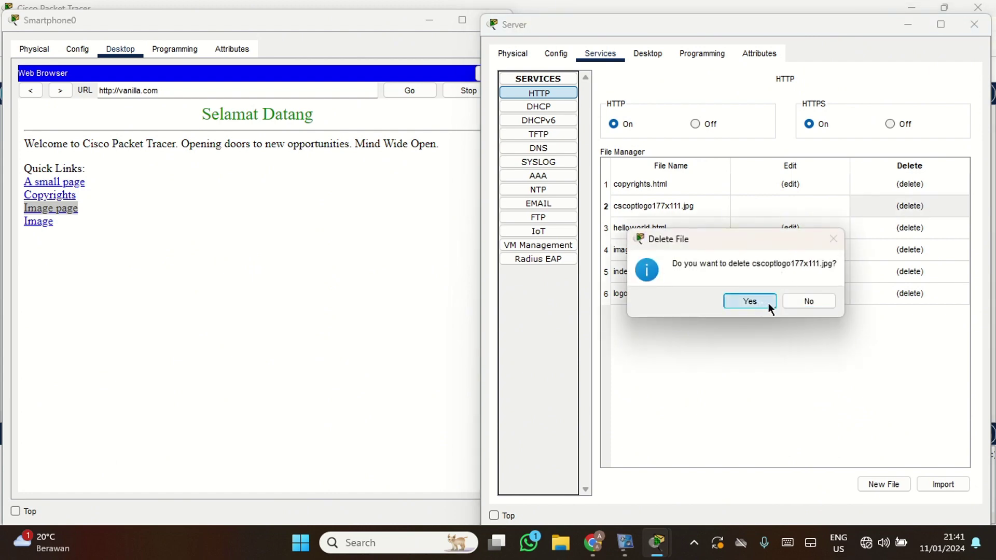
click(767, 305)
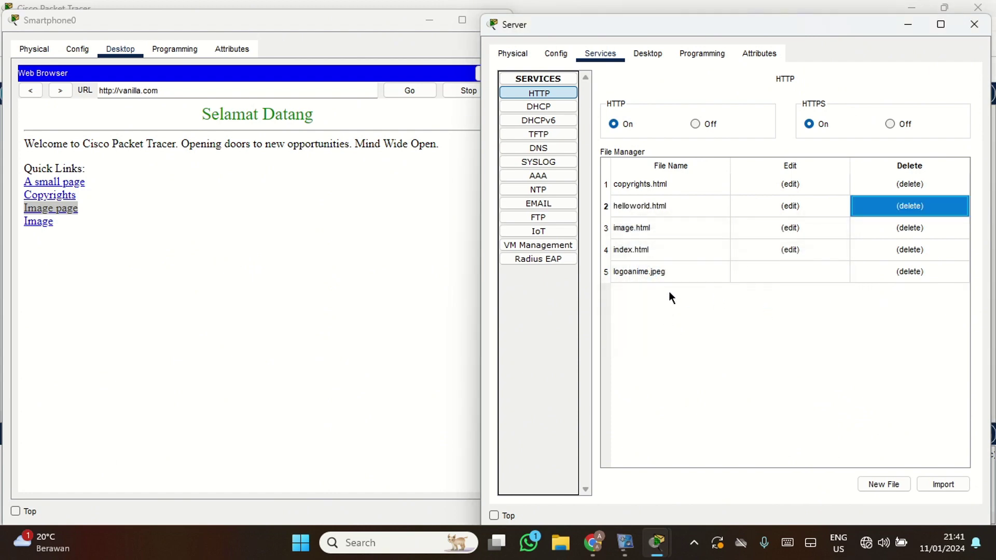
- Open image.html for editing and change the image link's href to logoanime.jpeg
click(676, 275)
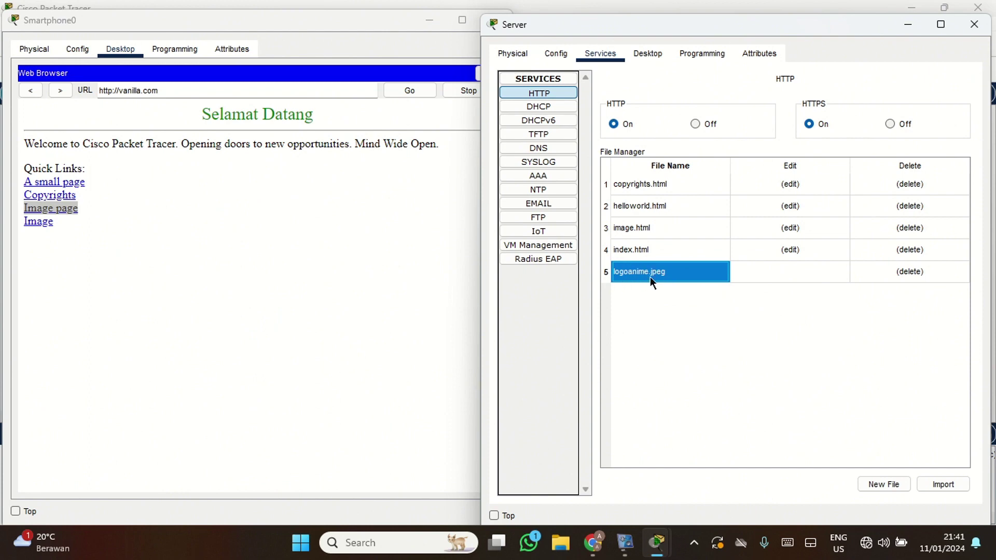
click(778, 230)
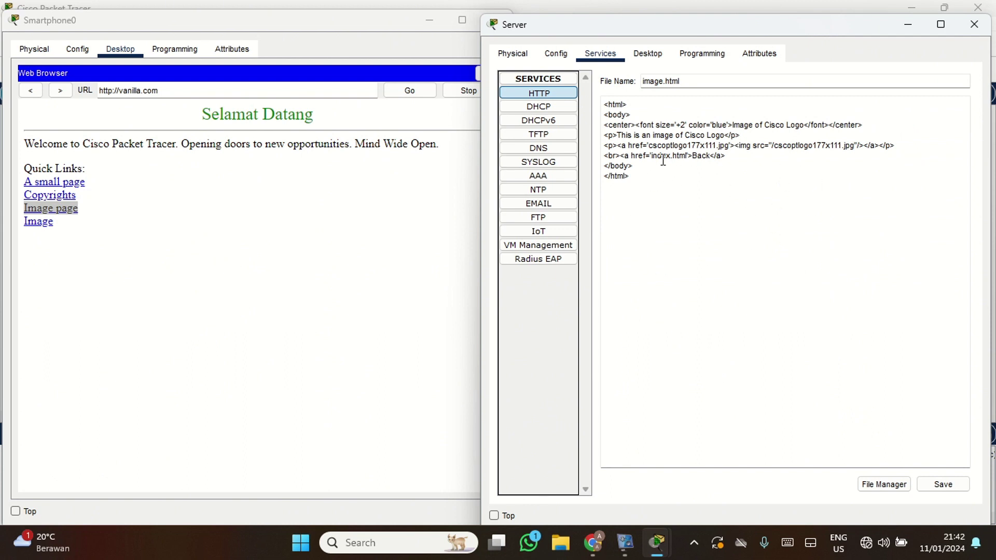
drag(648, 145, 729, 146)
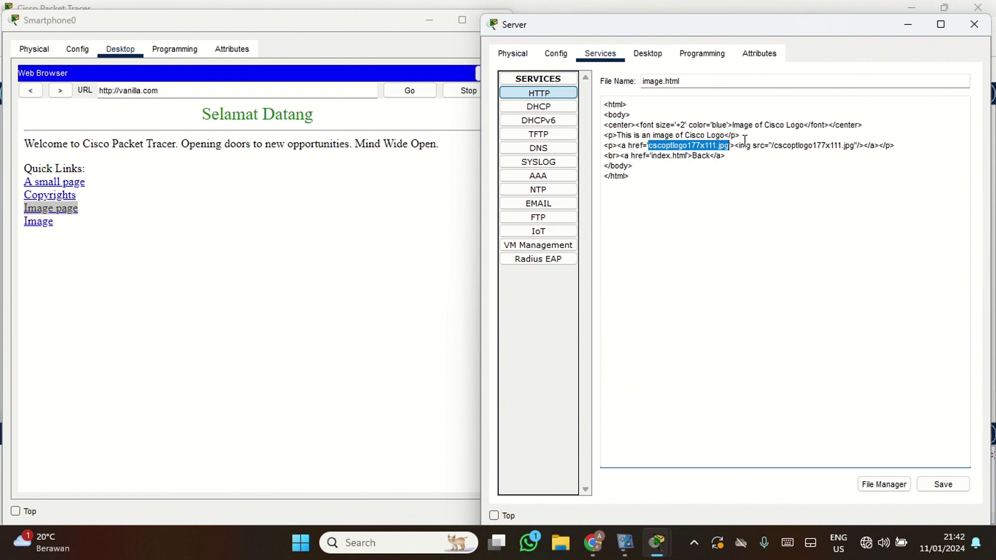
text(logo)
text(anime.)
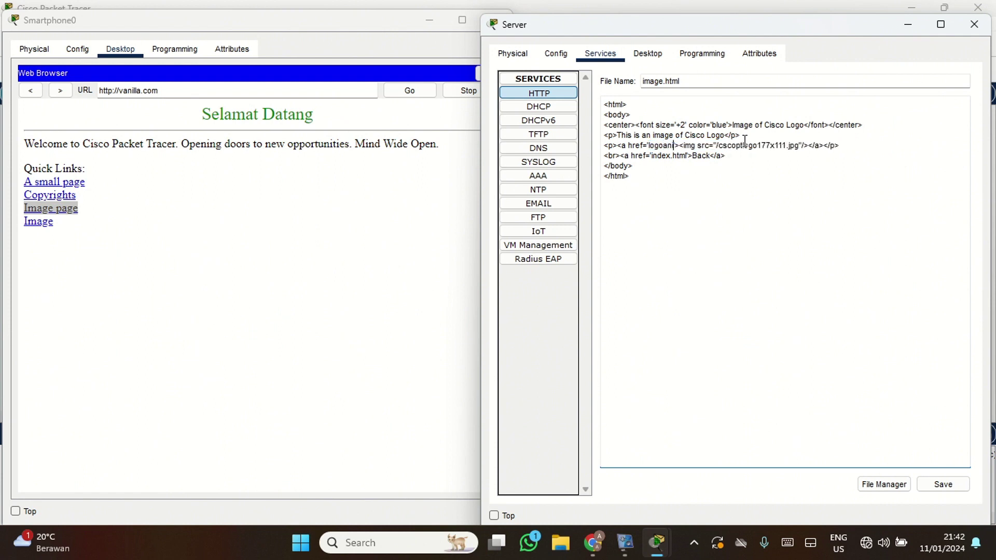
text(jpeg)
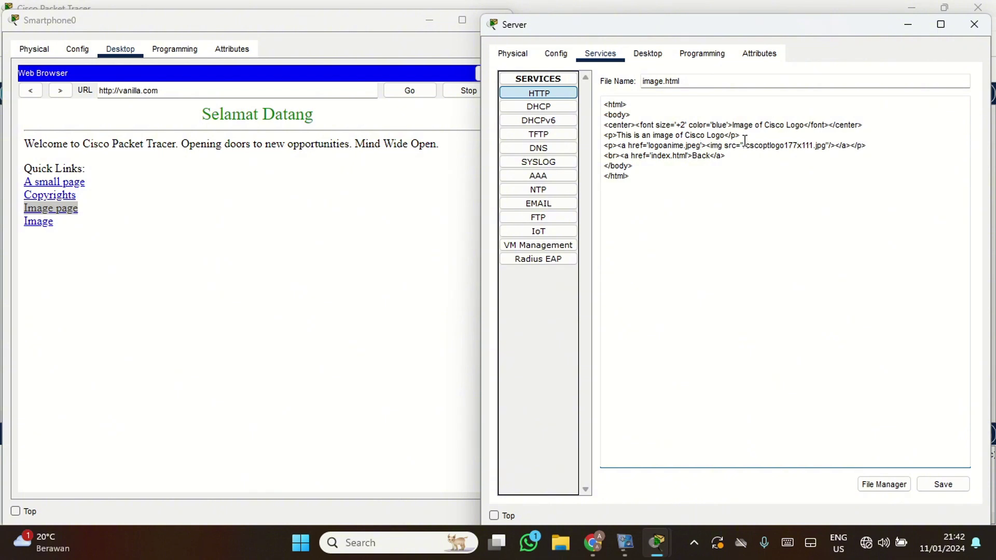
- Replace the img src file name in image.html with logoanime.jpeg, reusing the name from the link's href
drag(647, 145, 700, 147)
key(ctrl+c)
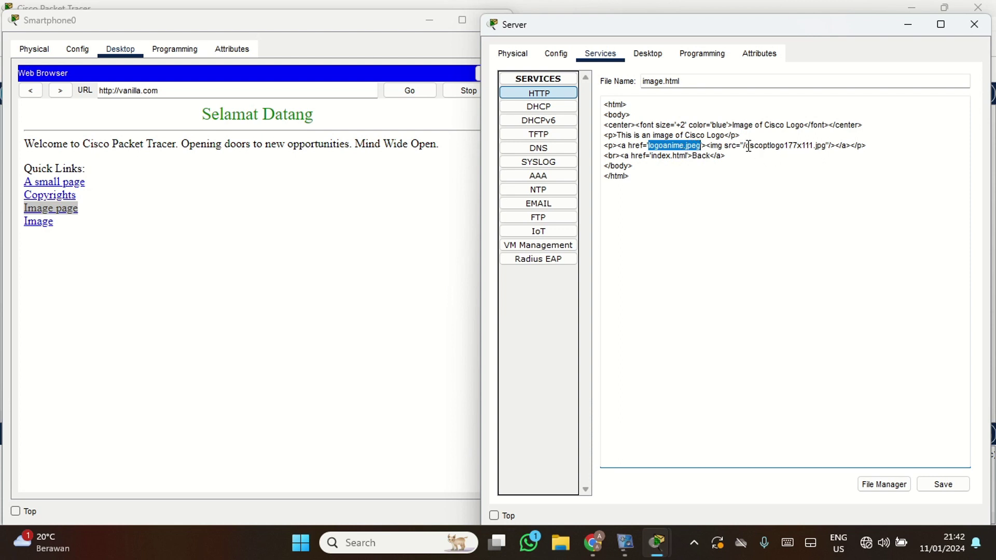
click(664, 178)
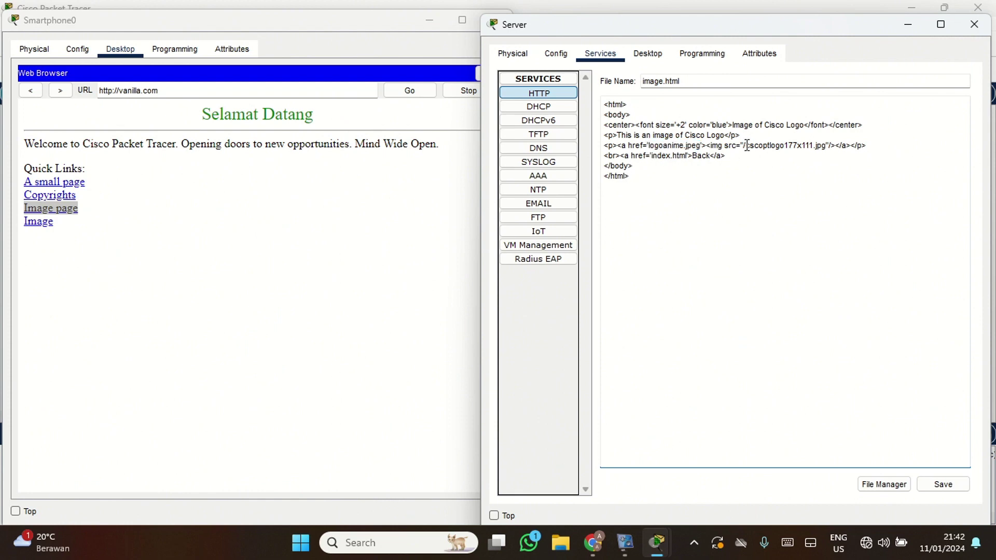
drag(747, 147, 826, 148)
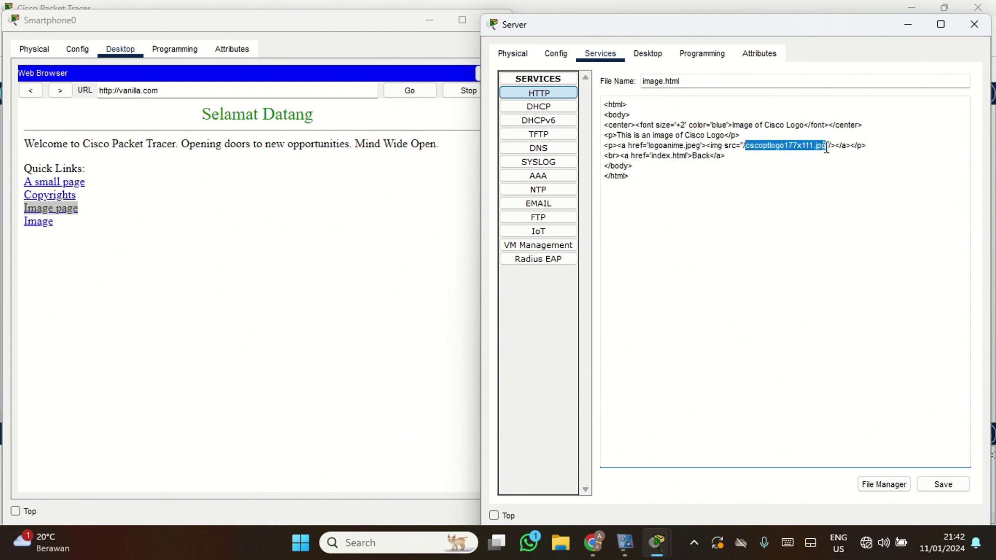
key(BackSpace)
text(v)
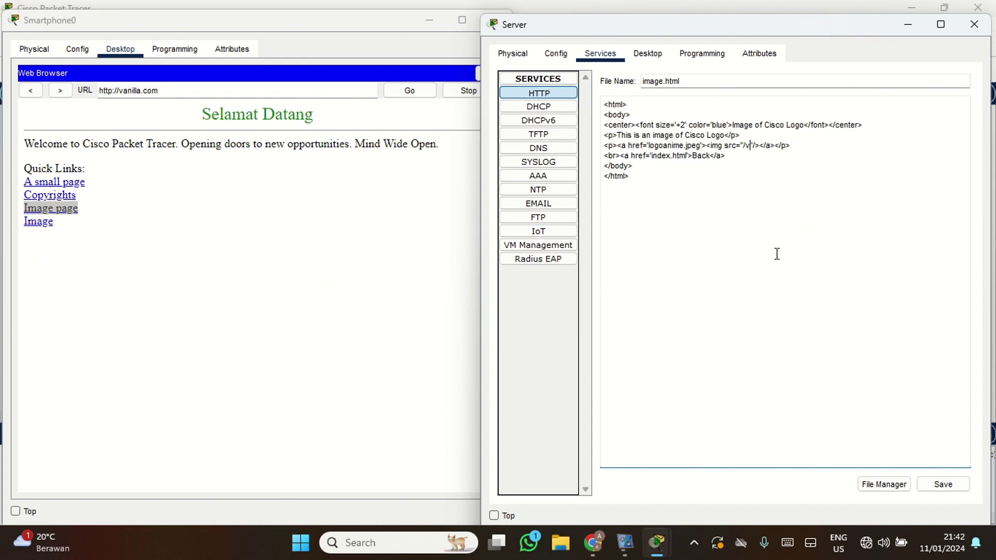
key(BackSpace)
key(ctrl+v)
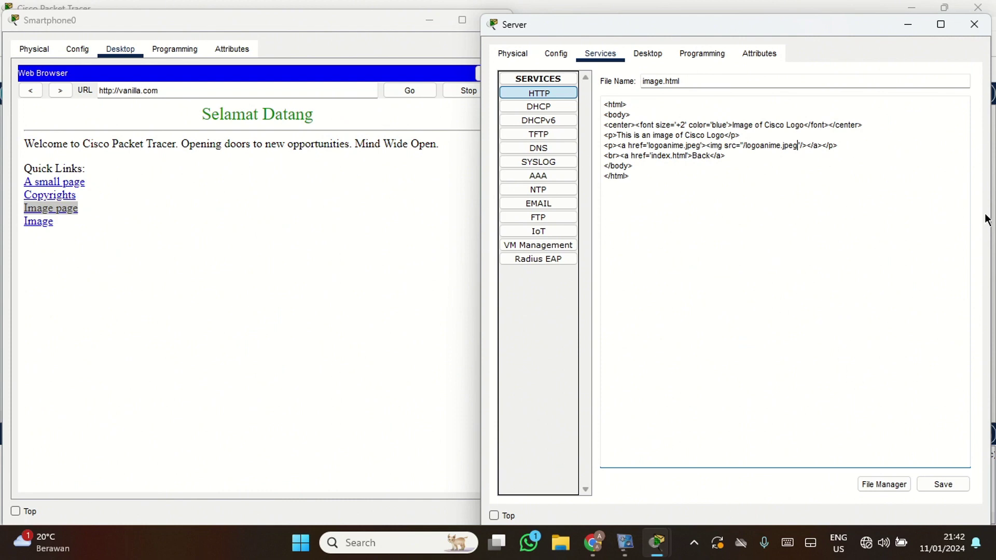
- Save image.html, overwriting the existing file, and return to the HTTP file list
click(937, 484)
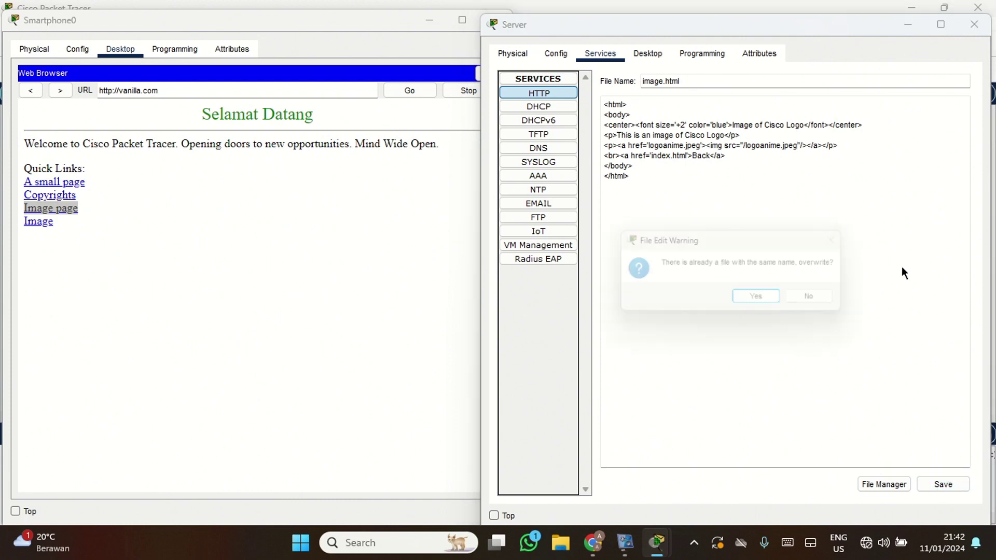
click(767, 302)
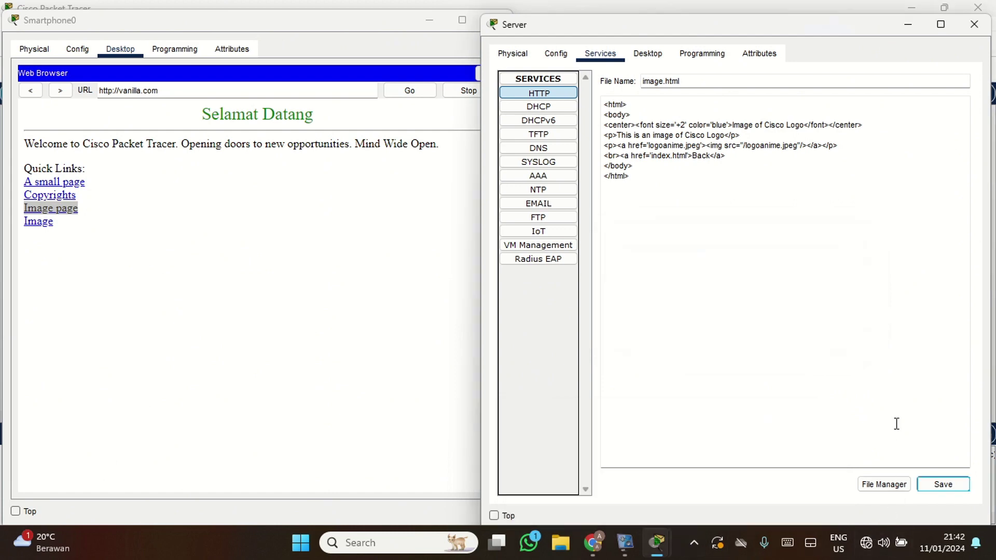
click(878, 484)
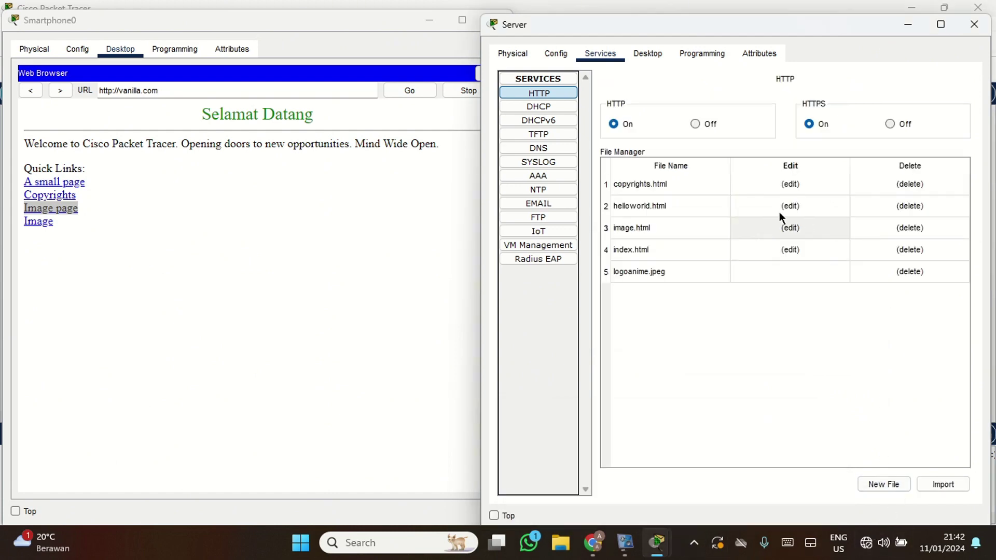
- Open the Image page in the smartphone's browser, examine the whole picture, and follow the Back link to the home page
click(75, 282)
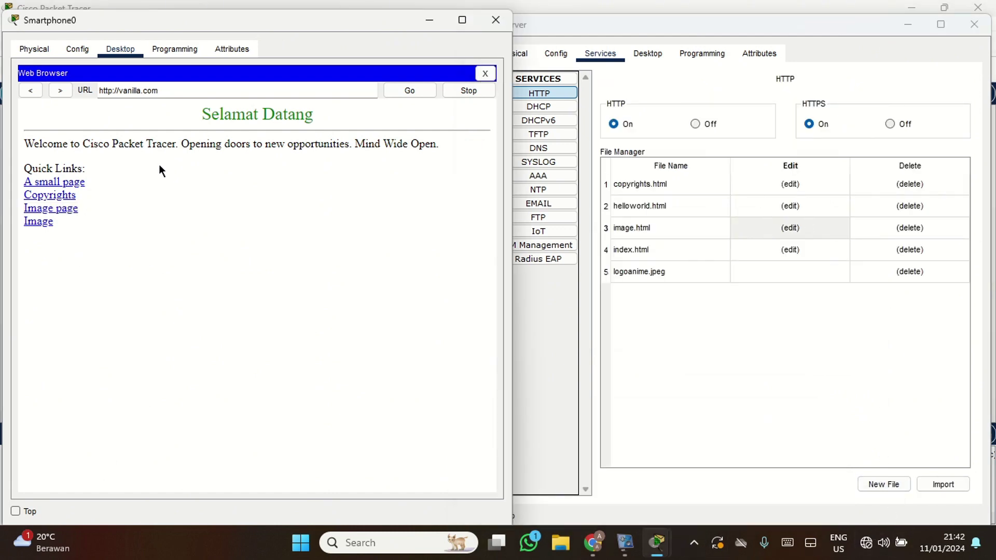
click(75, 210)
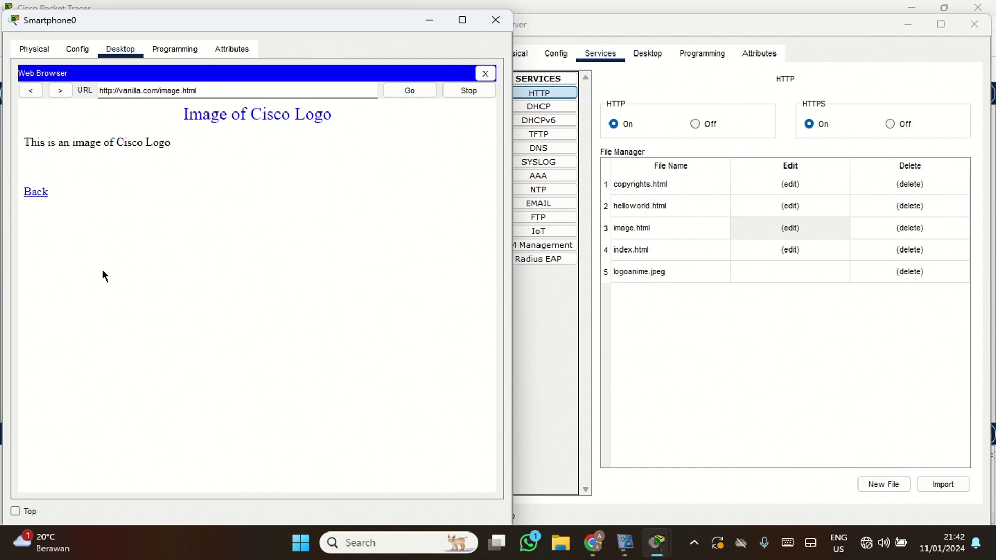
scroll(259, 286, down, 3)
scroll(259, 286, up, 2)
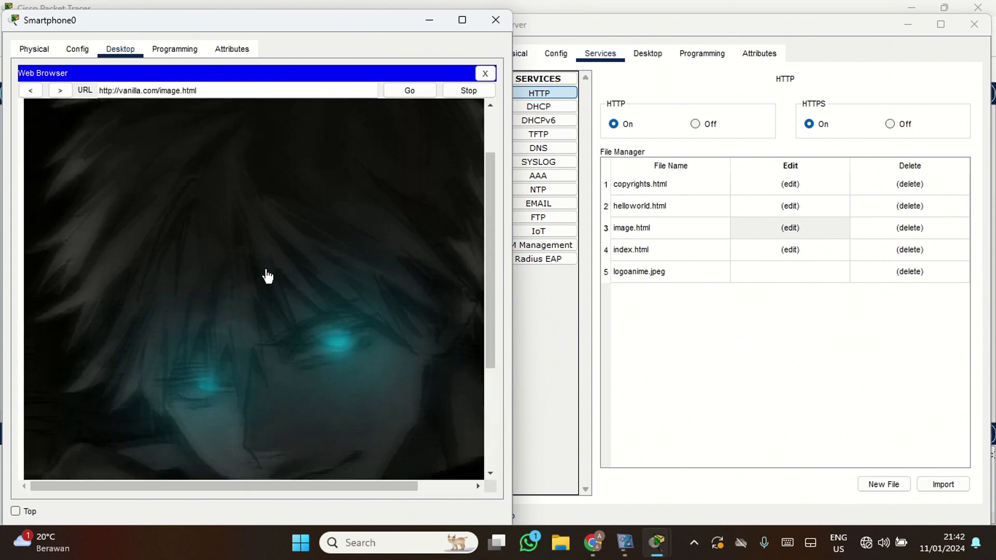
scroll(267, 275, down, 3)
scroll(200, 254, up, 2)
scroll(200, 264, down, 3)
scroll(198, 259, up, 2)
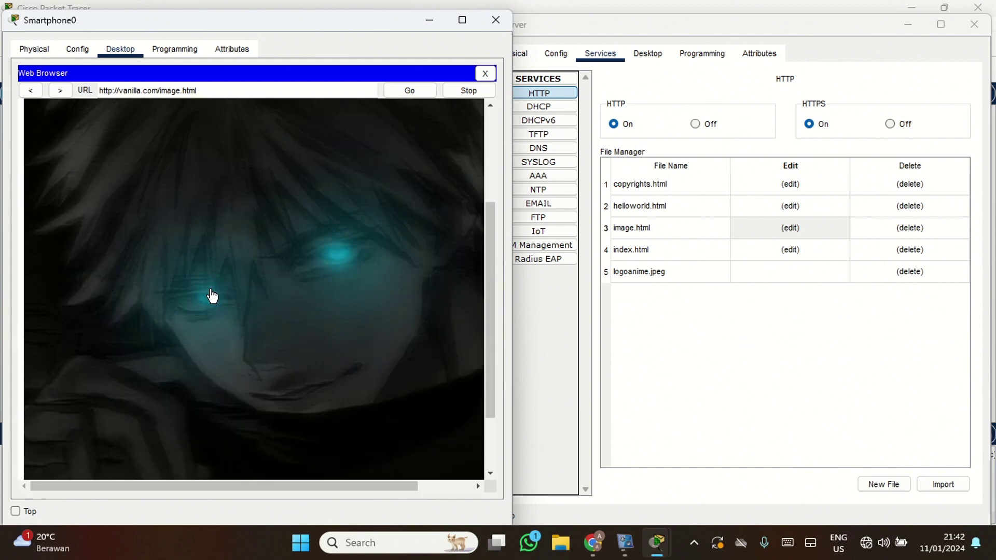
scroll(211, 294, down, 2)
mouse_move(75, 486)
mouse_down()
mouse_move(179, 489)
mouse_move(68, 486)
mouse_up()
click(32, 468)
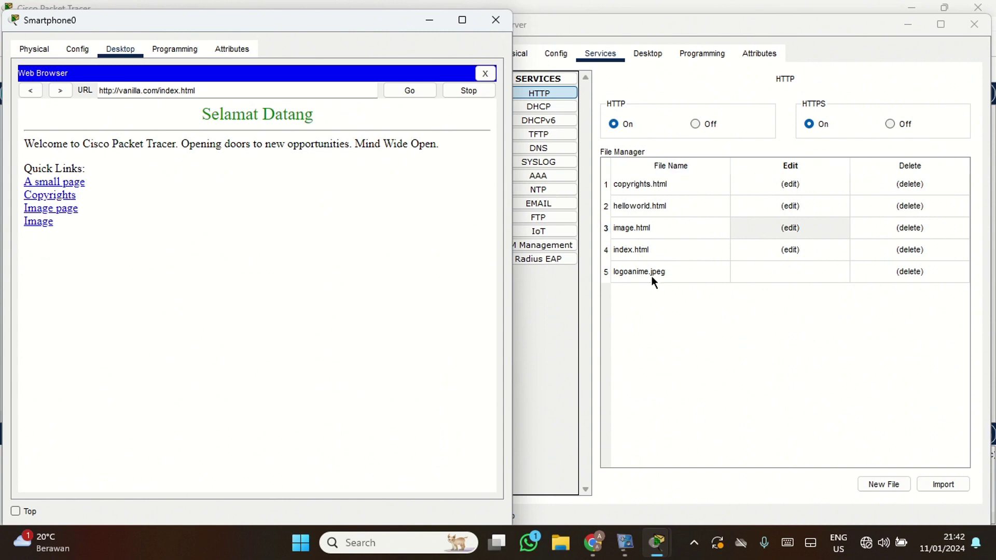
- Change the Image link's href in index.html to logoanime.jpeg and save, overwriting the existing file
click(755, 250)
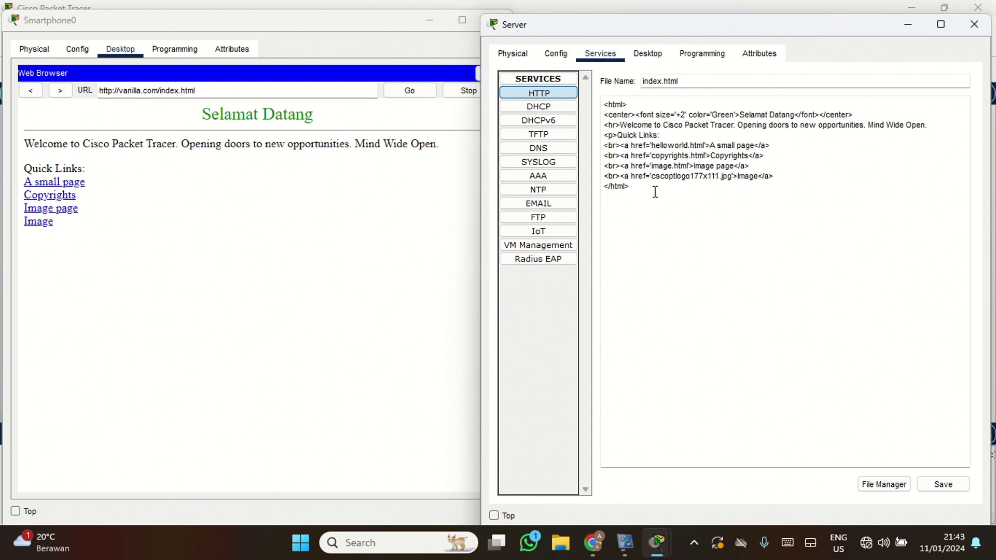
drag(655, 176, 731, 176)
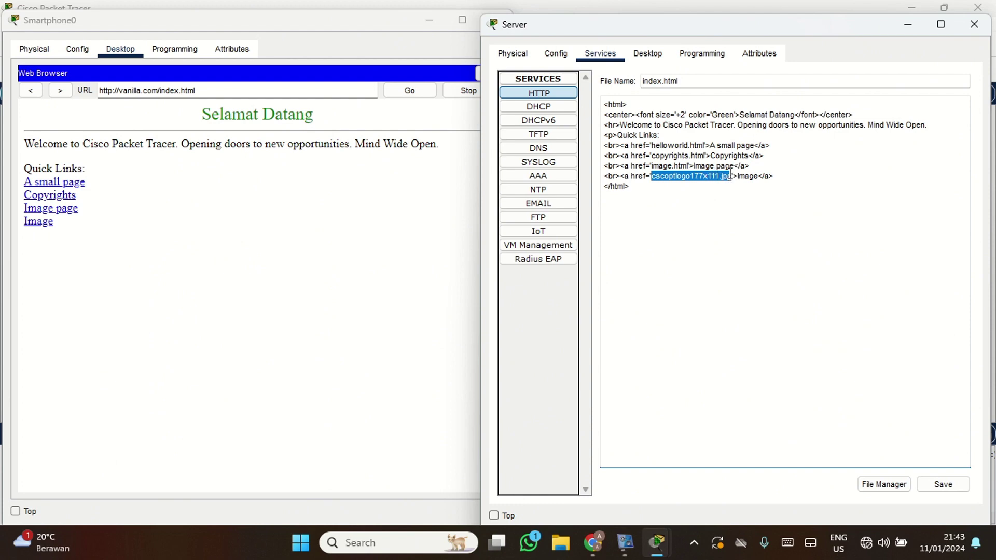
key(ctrl+v)
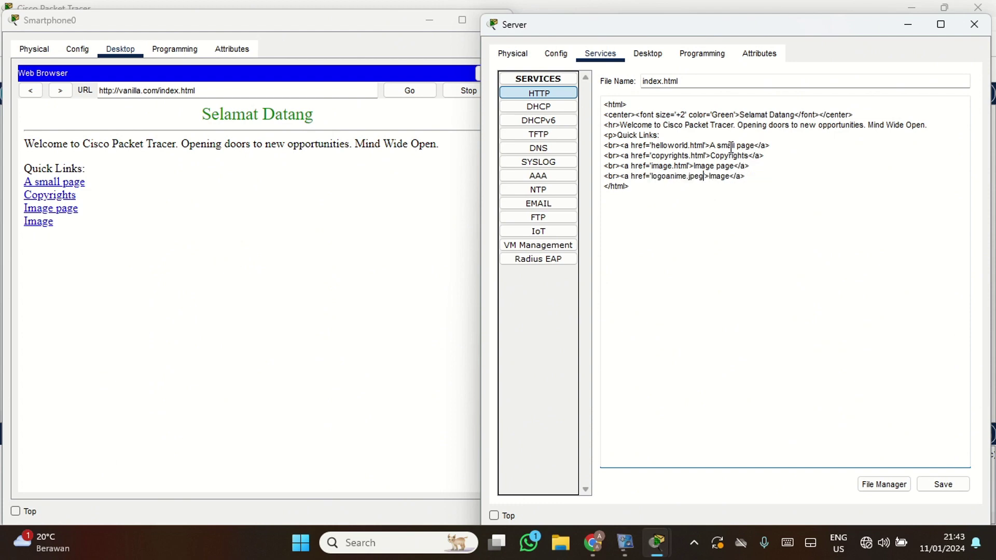
click(936, 482)
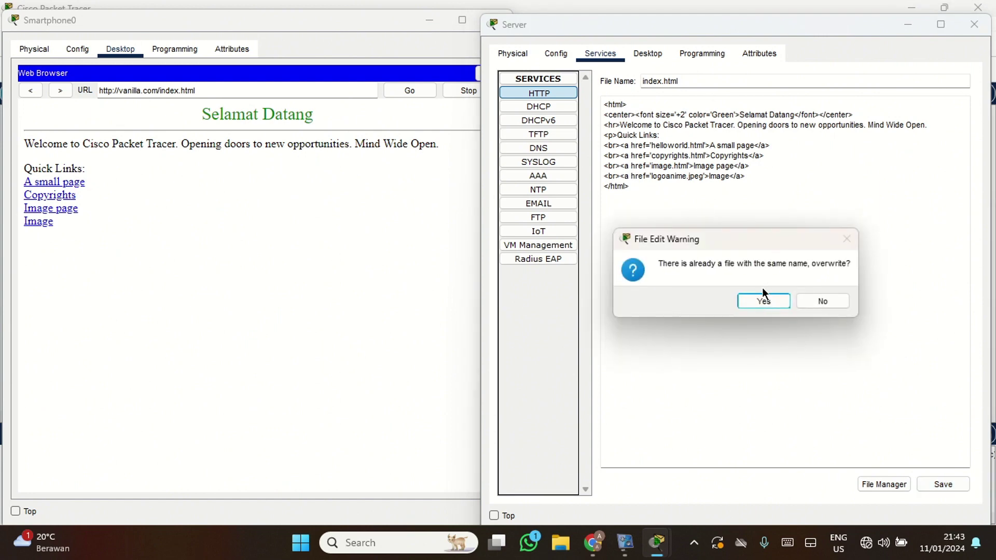
click(758, 301)
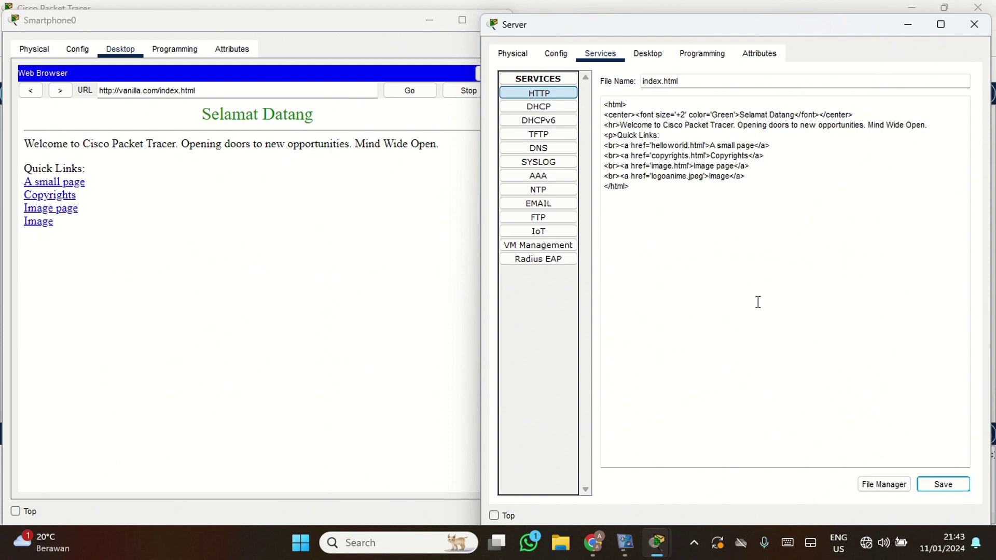
- Test the Image link in the smartphone's browser and go back to the home page
click(38, 226)
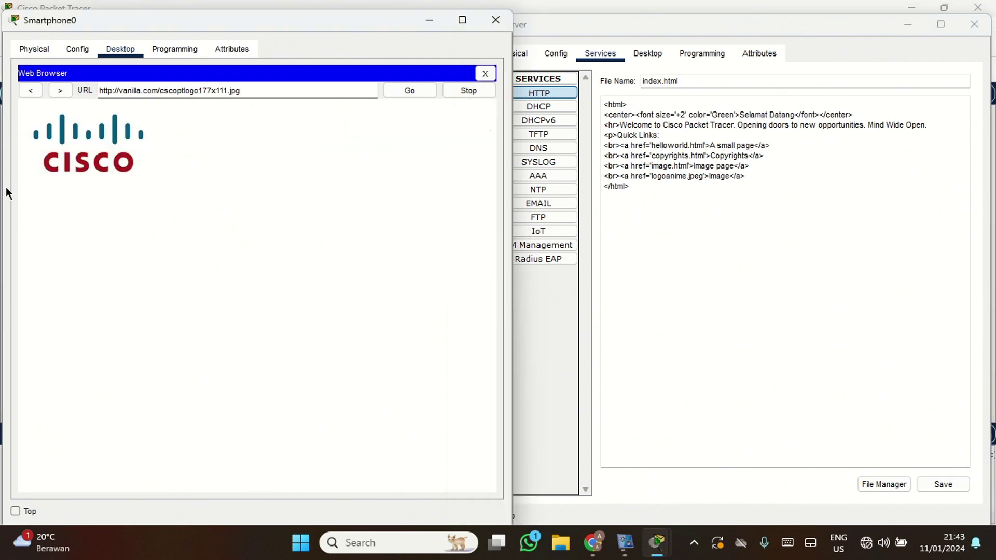
click(31, 90)
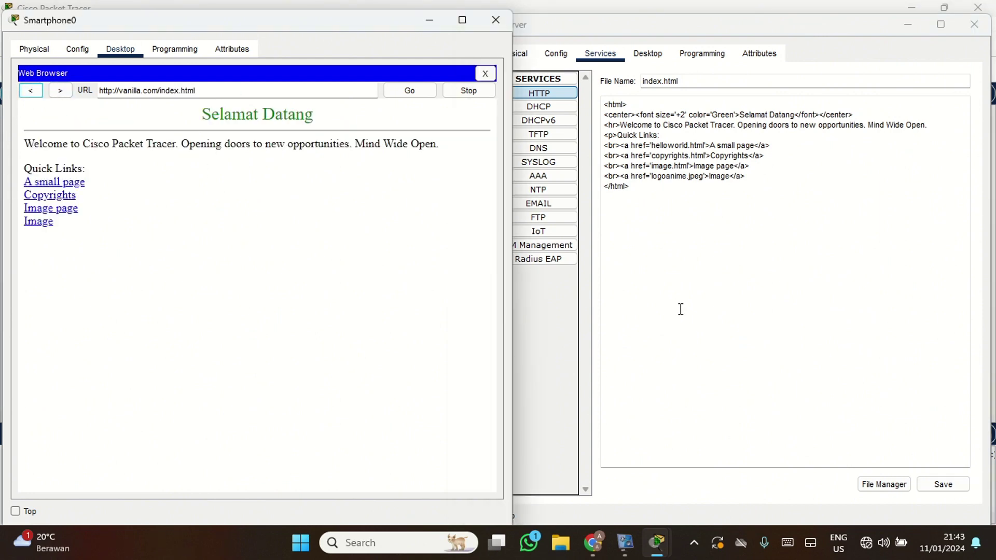
- Save index.html on the server again
click(939, 484)
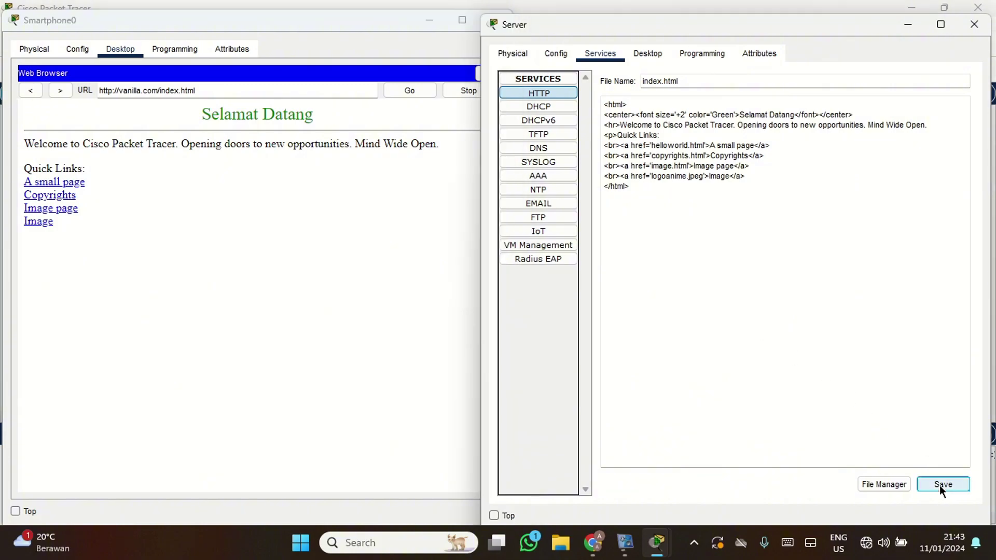